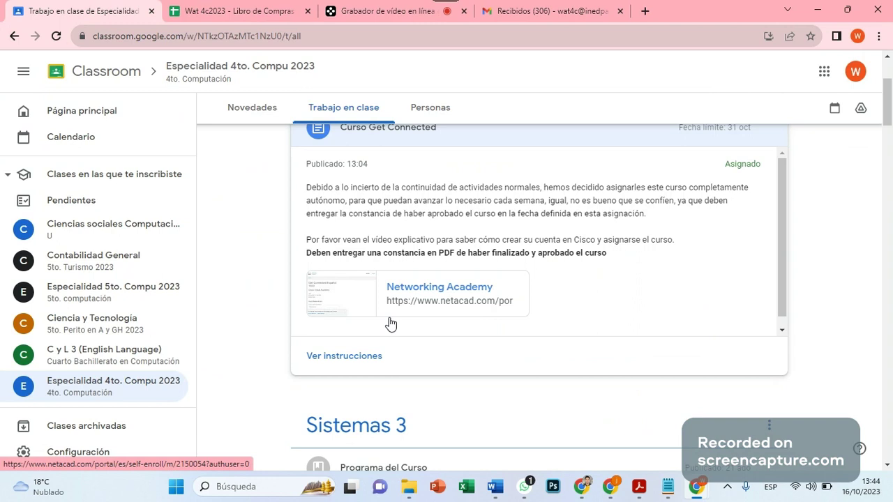
From the class's classwork list, open the Networking Academy enrollment link for Get Connected Español 1023.
left_click(74, 391)
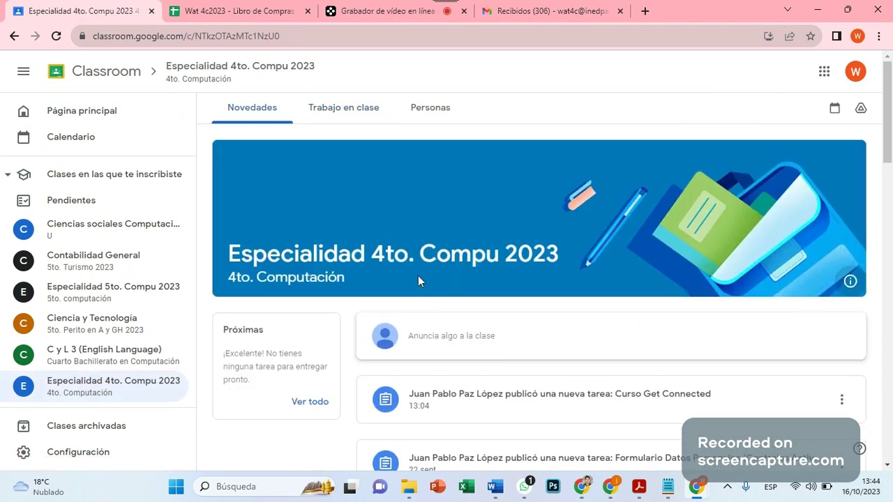
left_click(355, 106)
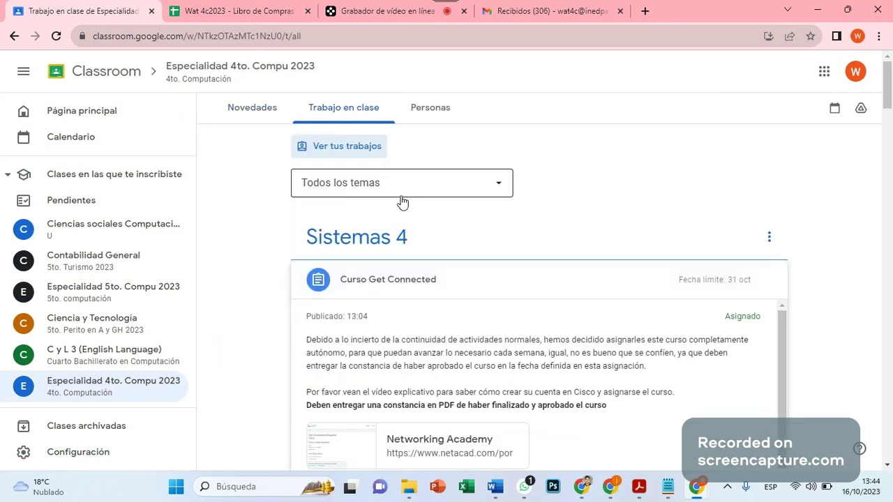
scroll(510, 274, "down", 2)
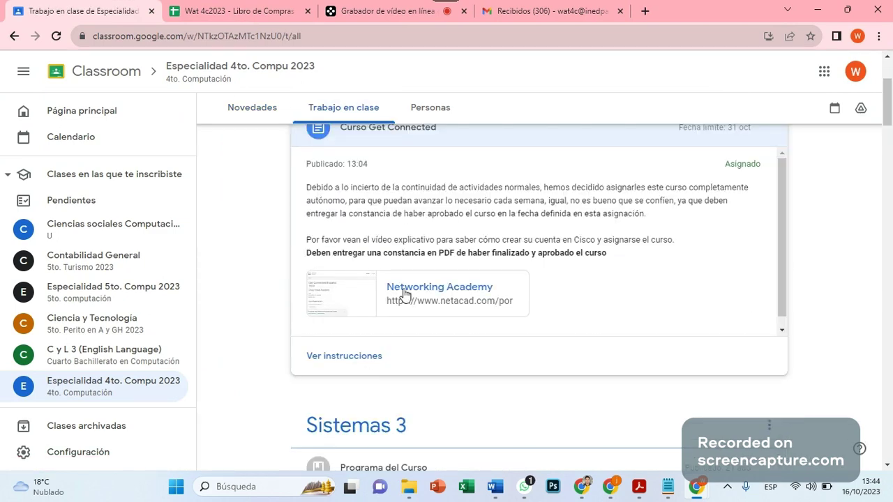
scroll(421, 312, "up", 2)
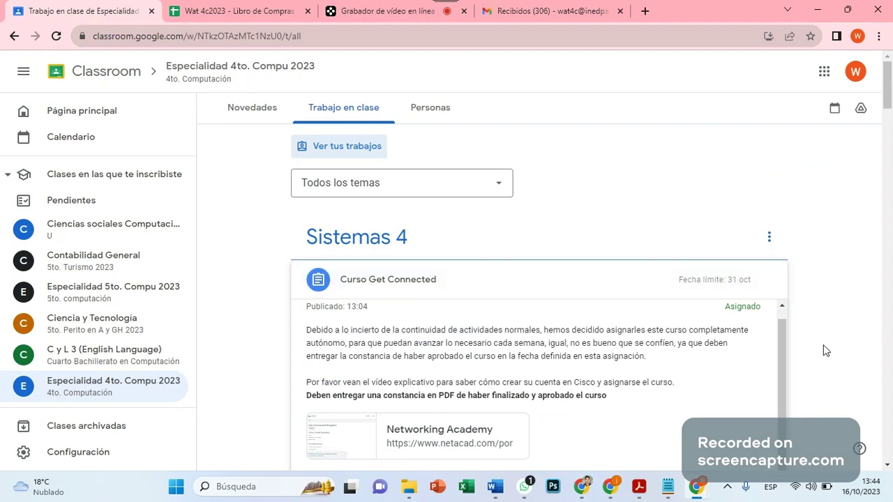
scroll(424, 312, "down", 2)
left_click(424, 300)
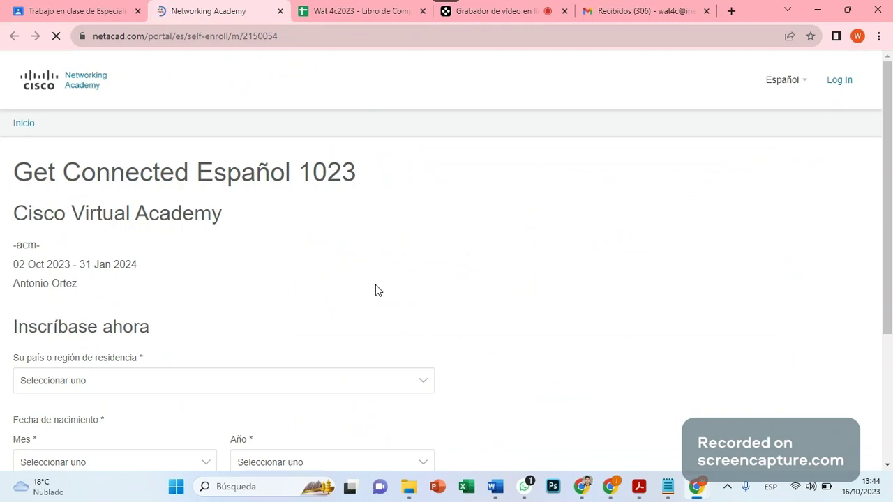
scroll(302, 168, "down", 2)
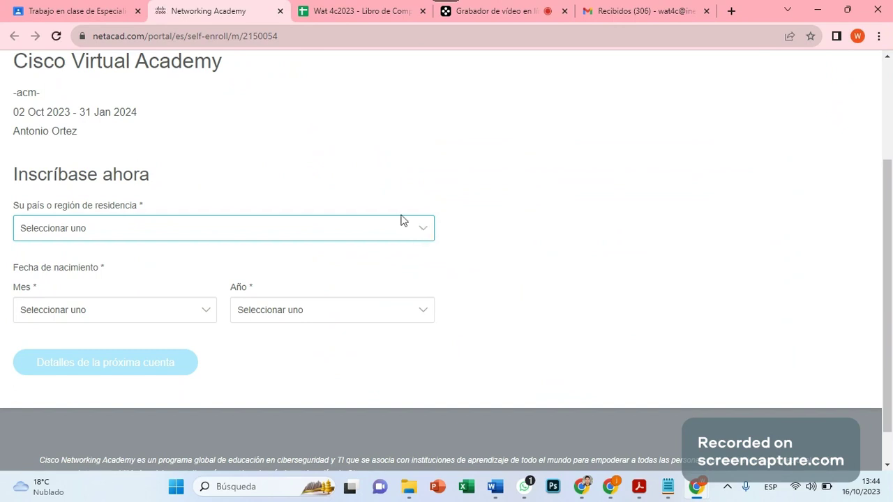
Set the country of residence to Guatemala.
left_click(419, 228)
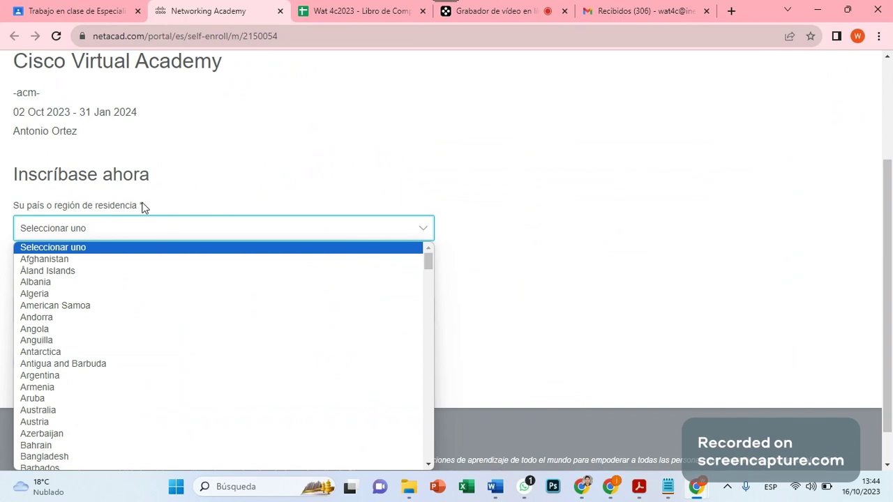
type("gu")
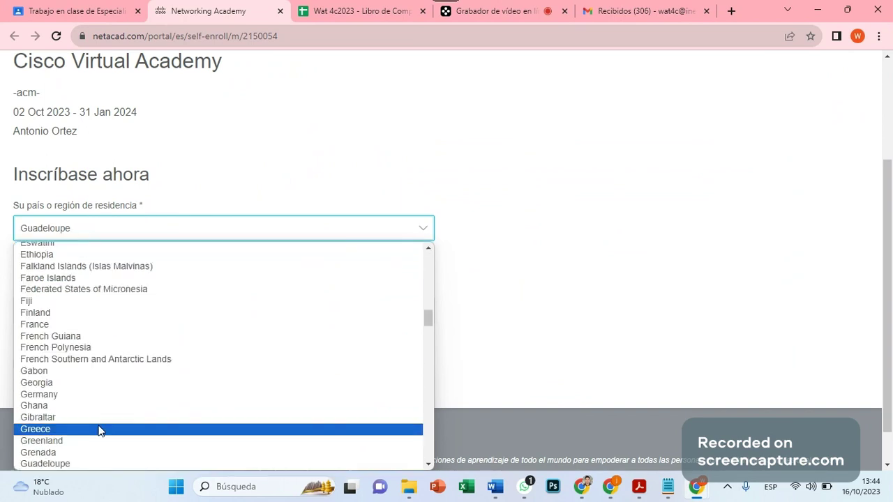
scroll(98, 436, "down", 10)
scroll(99, 439, "up", 5)
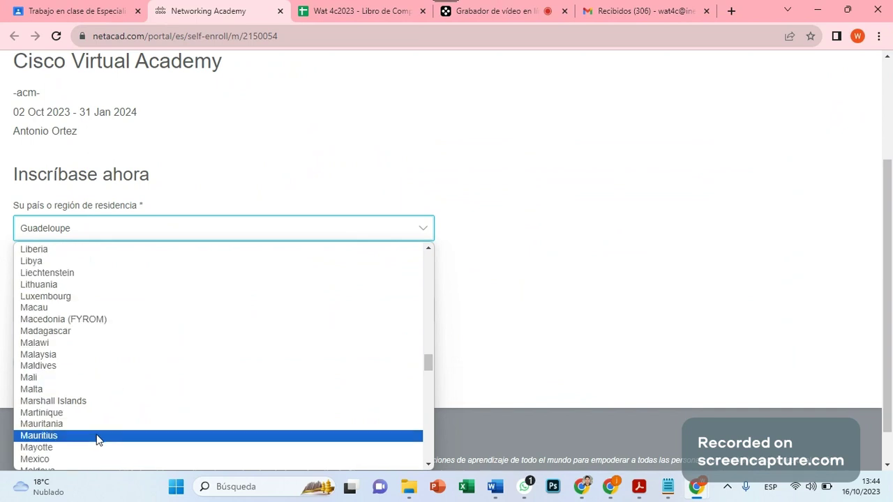
scroll(99, 439, "up", 9)
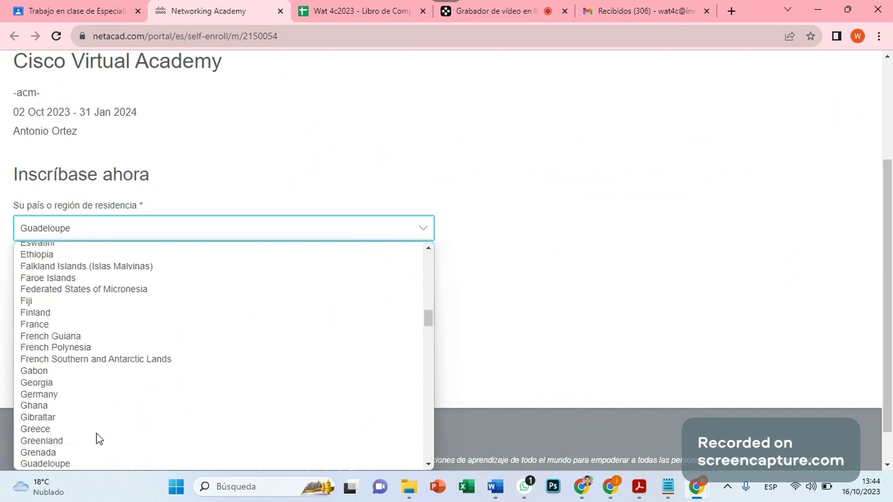
scroll(82, 452, "down", 5)
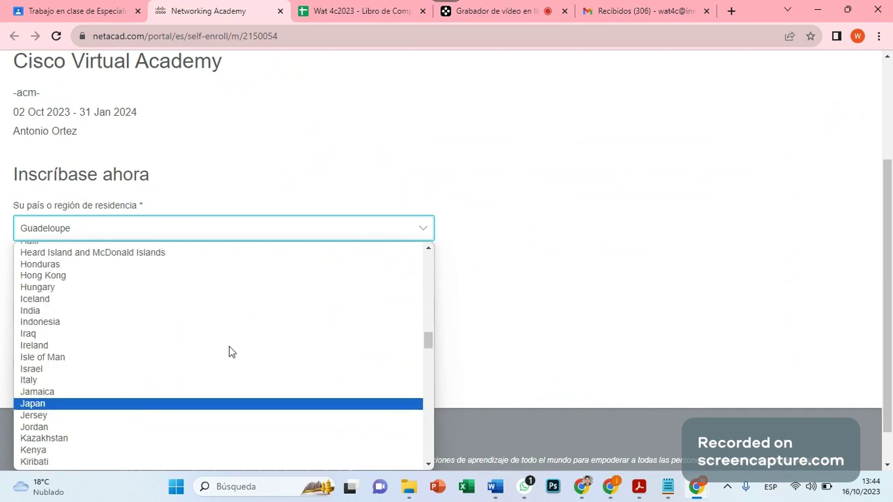
left_click(428, 248)
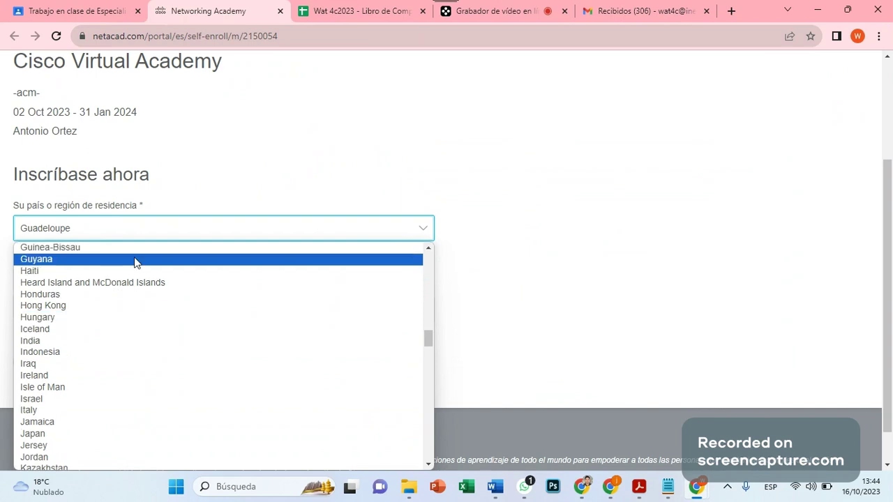
scroll(427, 262, "up", 3)
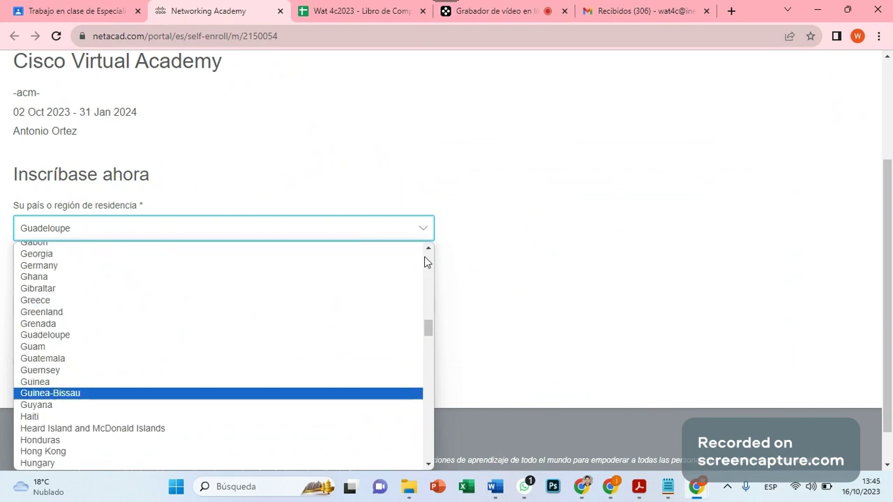
scroll(118, 396, "up", 1)
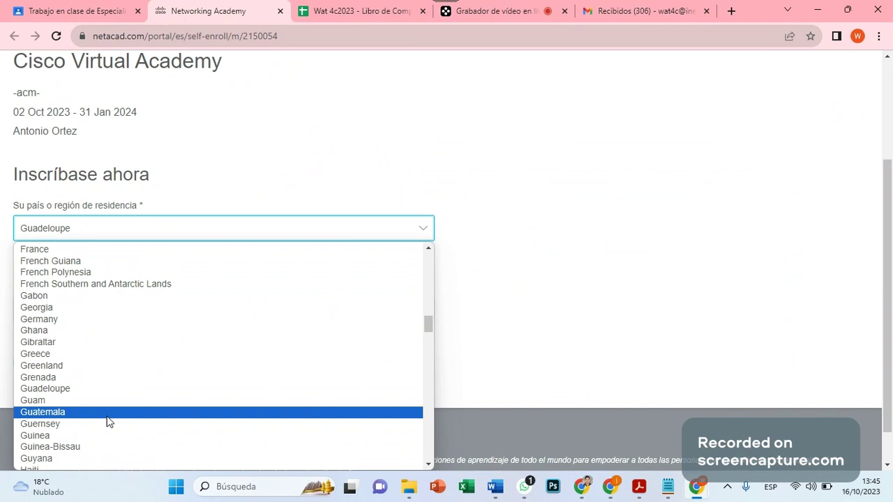
left_click(108, 413)
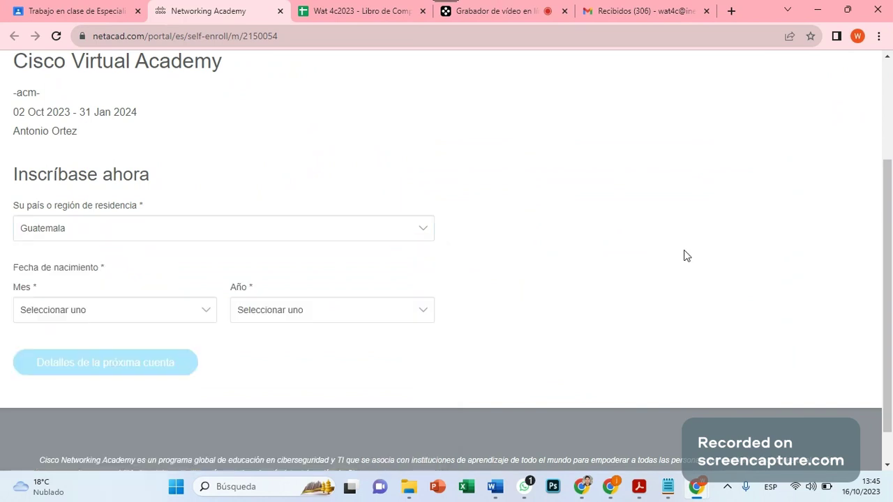
Set the birth date to Febrero 2009.
left_click(117, 314)
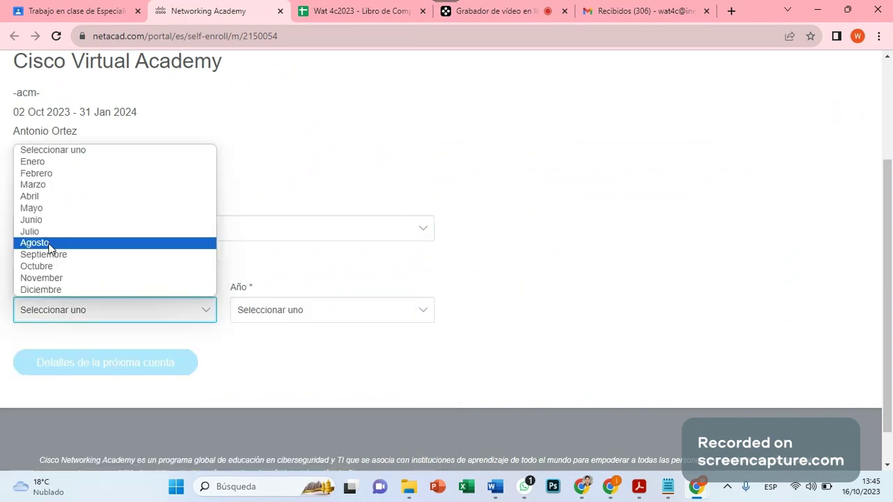
left_click(44, 175)
left_click(279, 304)
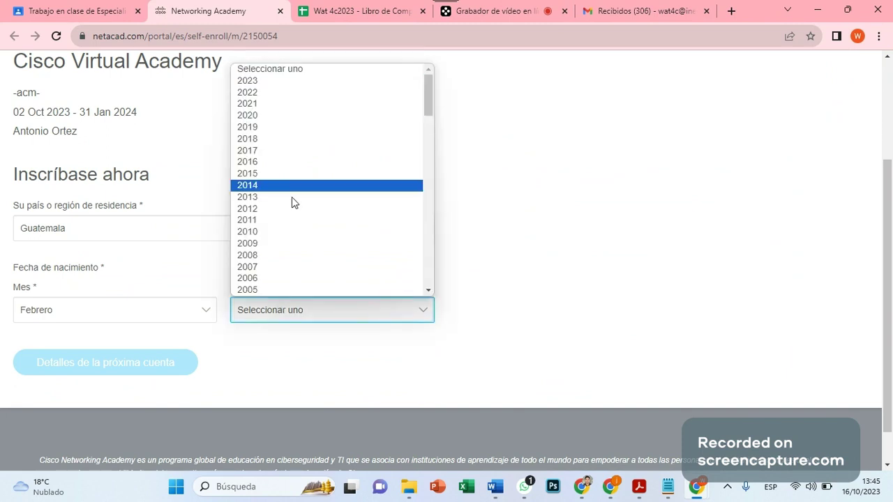
left_click(298, 246)
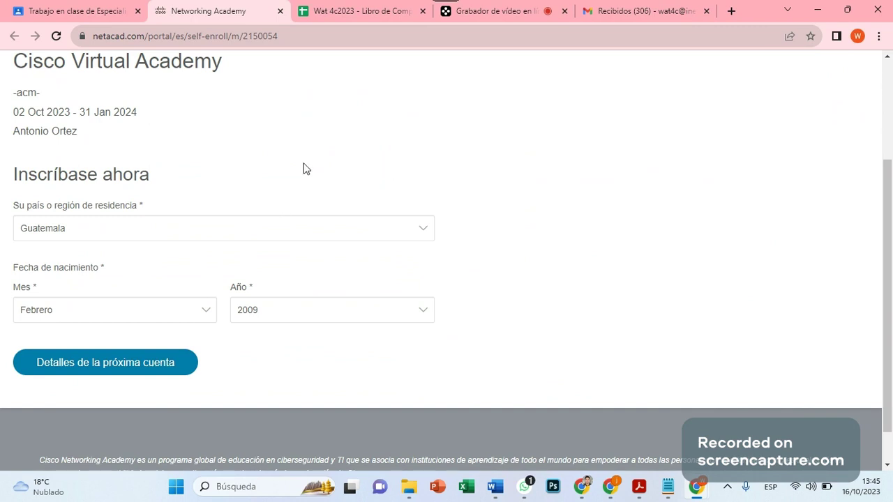
Continue to the account details step and begin typing the account email.
left_click(119, 373)
left_click(141, 219)
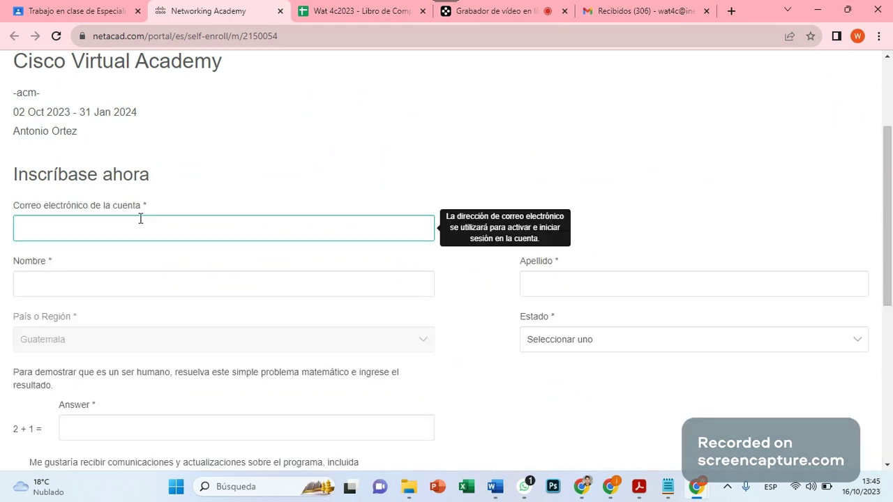
left_click(135, 232)
left_click(305, 185)
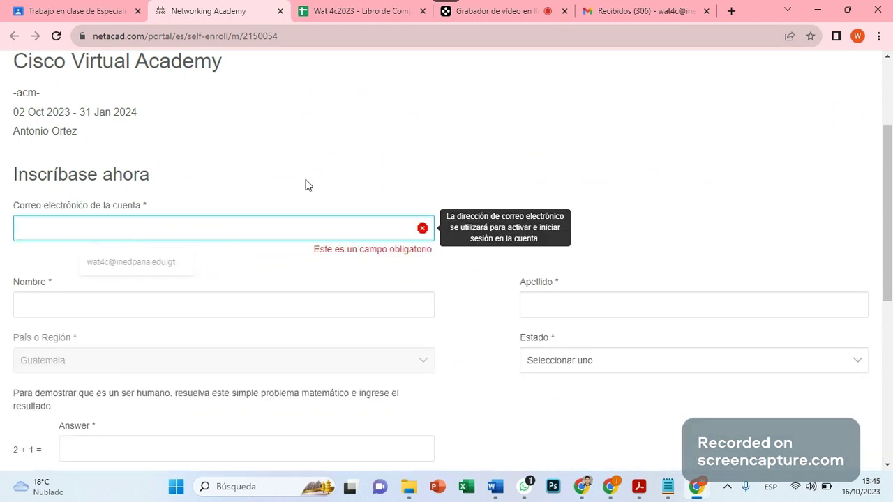
left_click(112, 238)
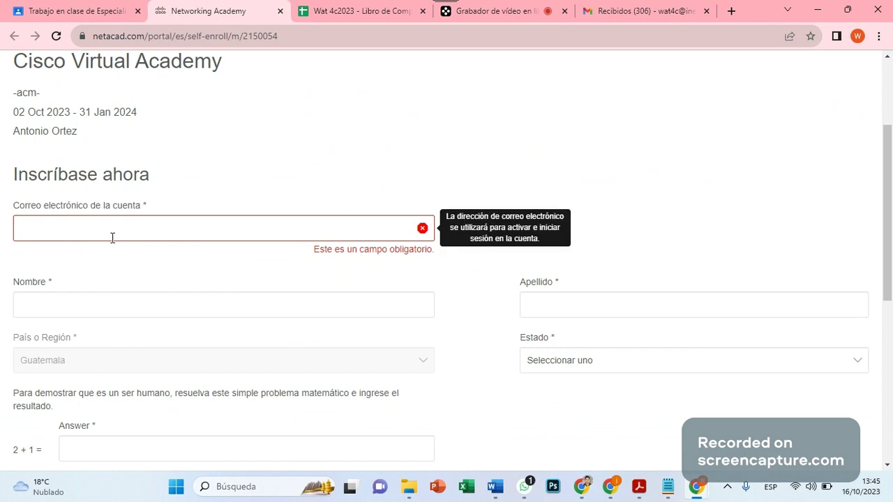
left_click(112, 230)
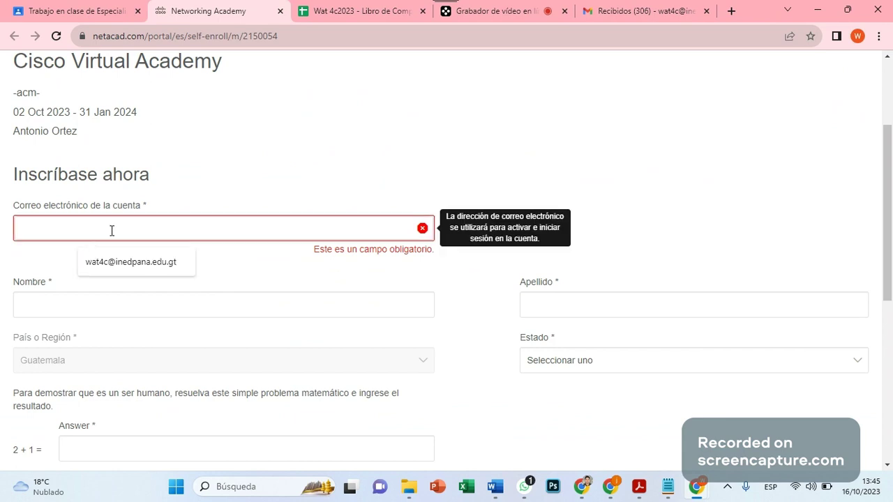
type("imedpabl")
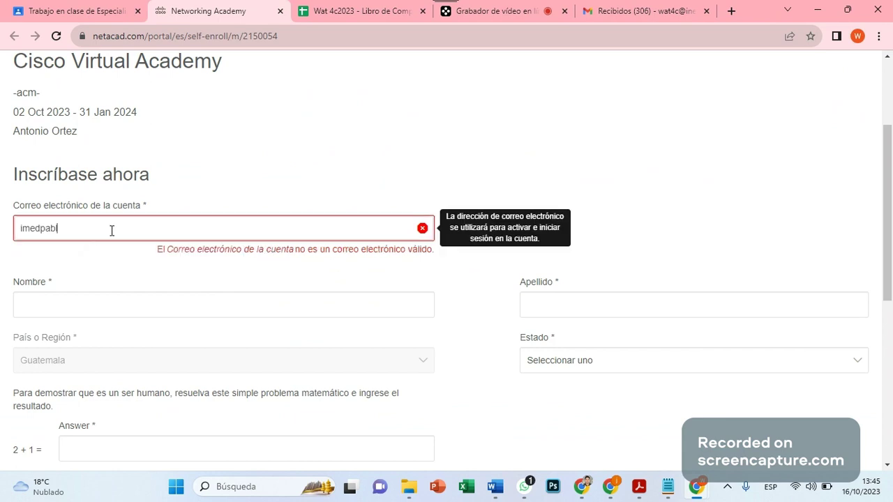
type("o")
key("BackSpace")
key("BackSpace")
key("BackSpace")
key("BackSpace")
key("BackSpace")
key("BackSpace")
key("BackSpace")
key("BackSpace")
key("BackSpace")
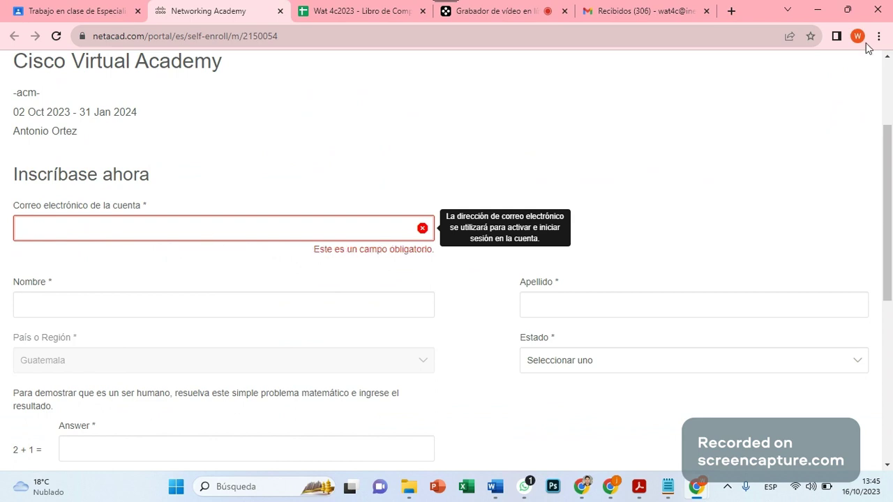
Check which account another Chrome profile uses, then return to the enrollment form.
left_click(858, 36)
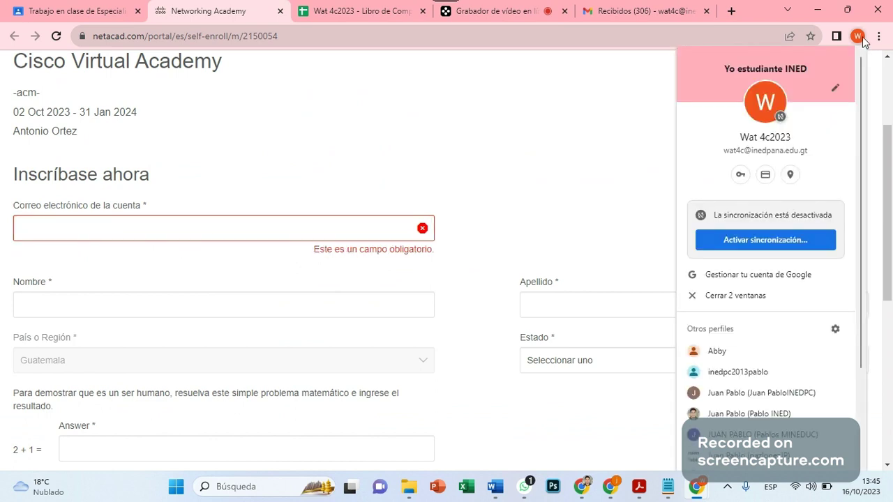
left_click(795, 394)
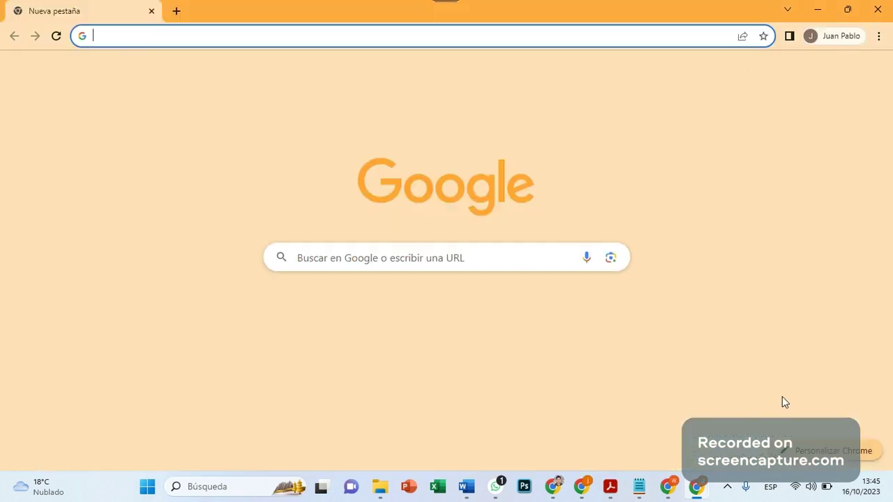
left_click(813, 35)
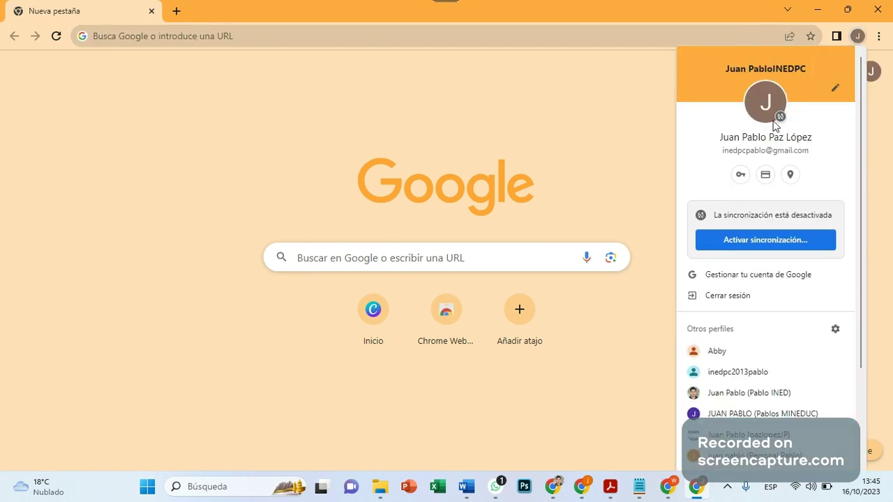
key("alt+Tab")
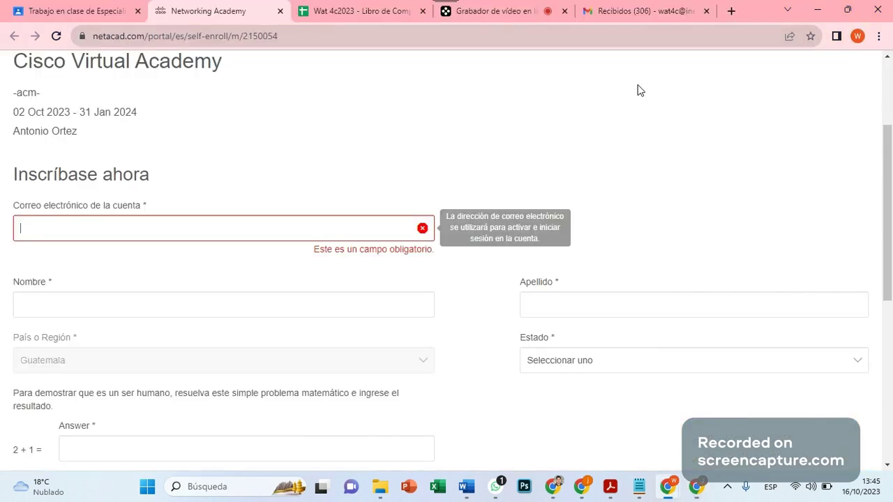
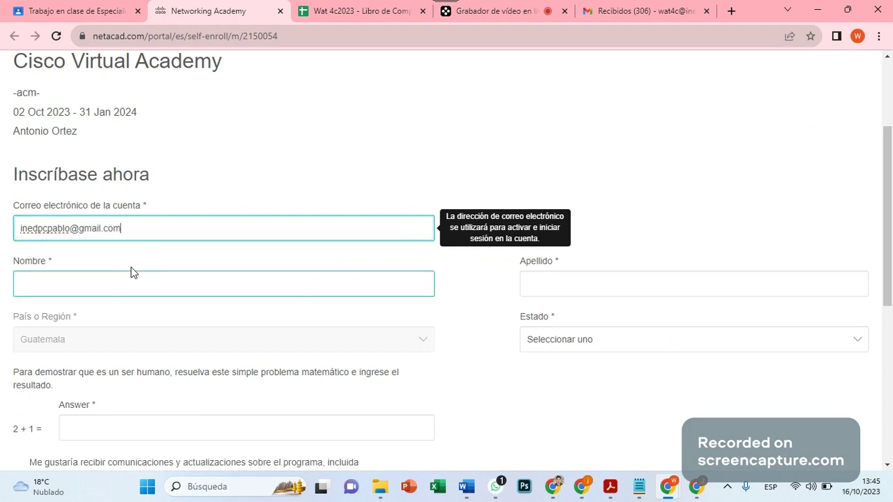
Enter the account email and fill first name and surname from saved suggestions.
left_click(199, 192)
left_click(89, 277)
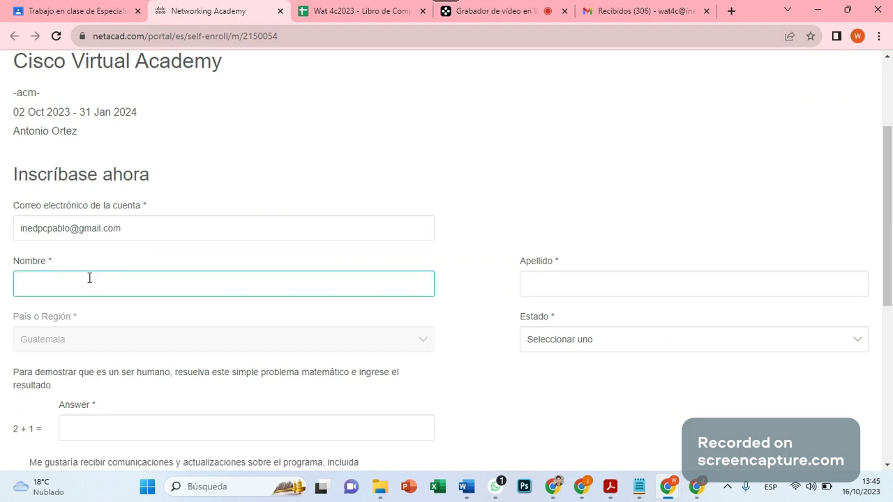
left_click(78, 286)
key("Down")
key("Return")
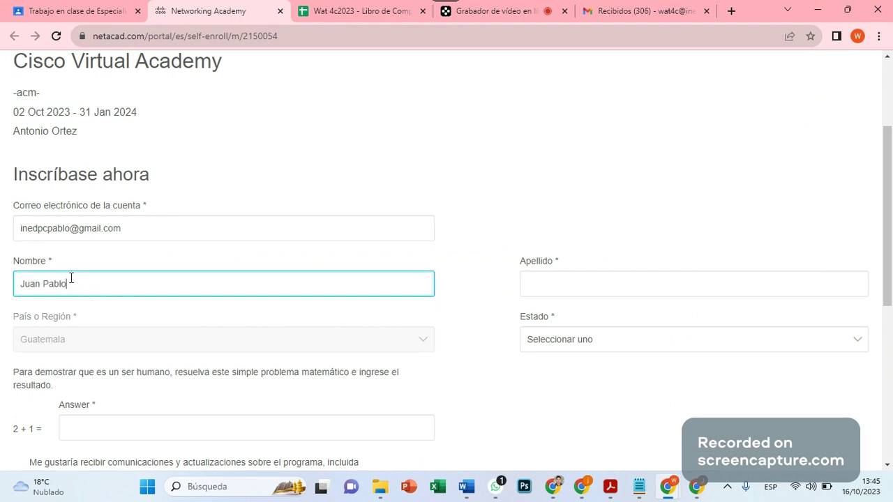
left_click(569, 279)
key("Down")
key("Return")
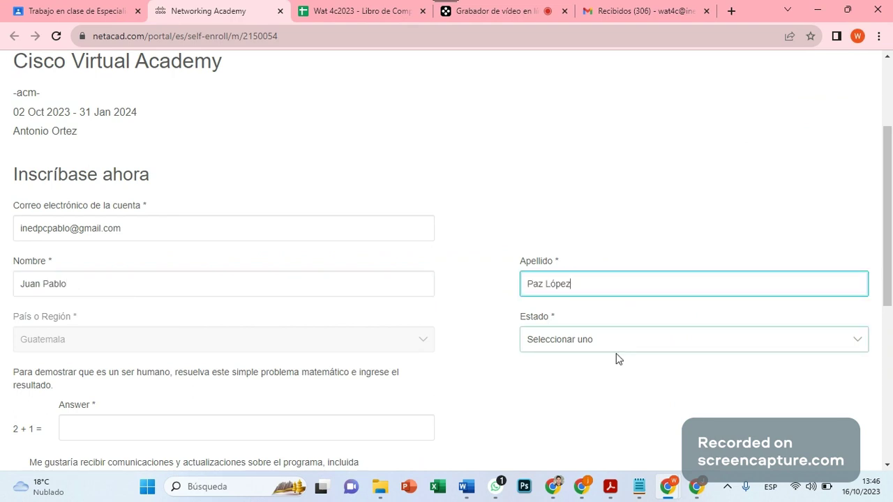
Set the state to Sololá Department and answer the 2 + 13 check with 15.
left_click(591, 346)
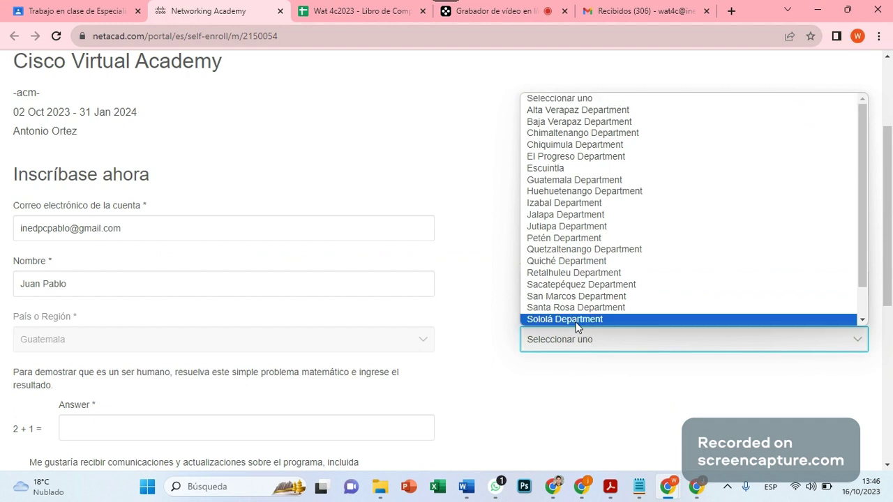
left_click(577, 320)
scroll(109, 323, "down", 2)
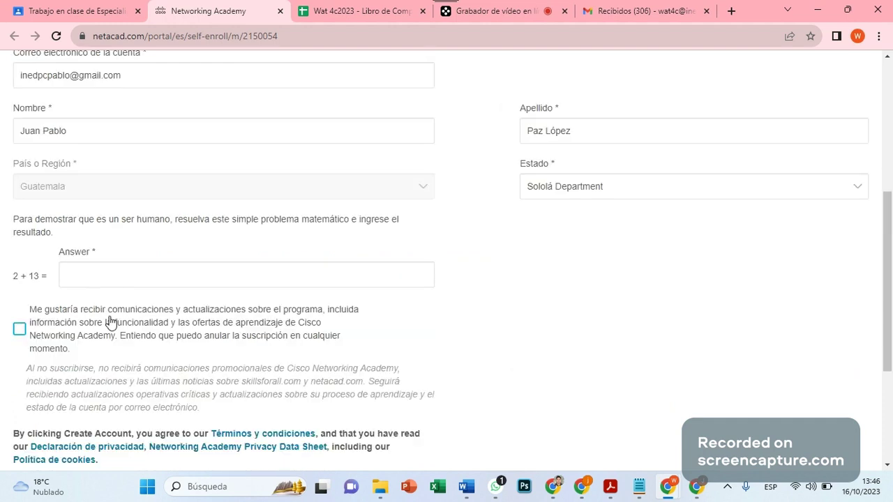
left_click(129, 282)
left_click(518, 291)
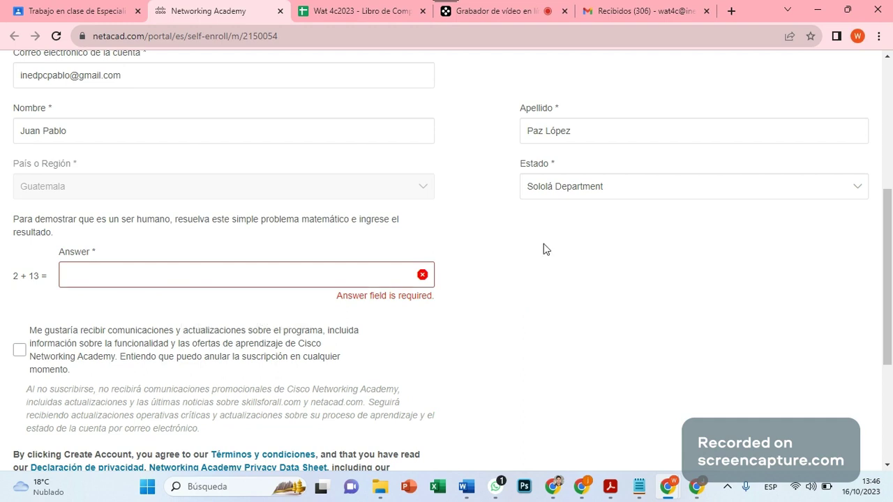
left_click(115, 275)
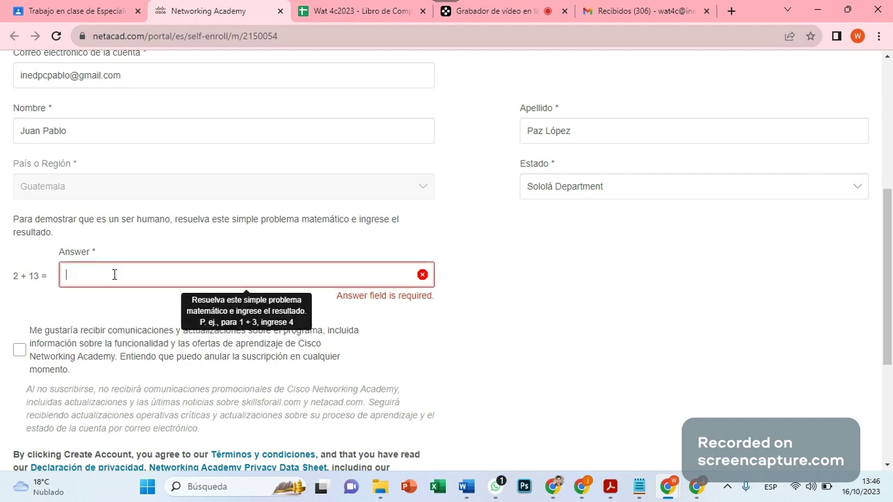
type("15")
key("Tab")
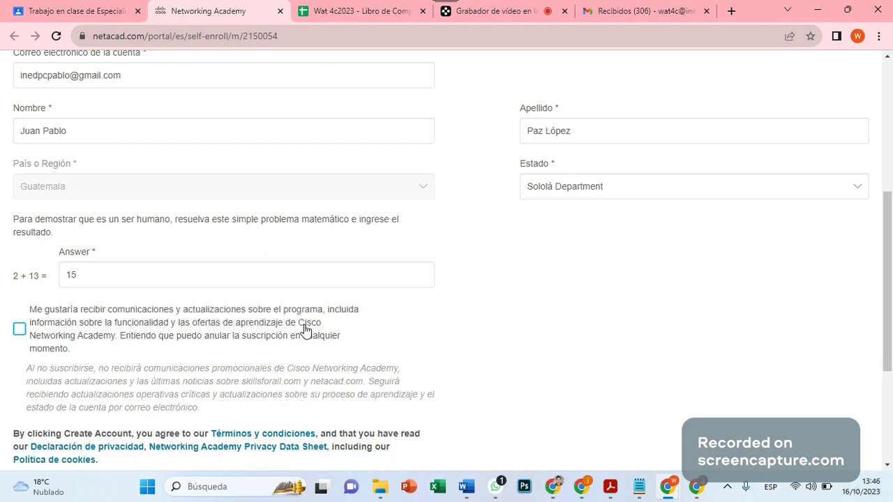
Review the filled-in form and create the account with Crear cuenta.
scroll(305, 330, "down", 2)
scroll(292, 359, "up", 6)
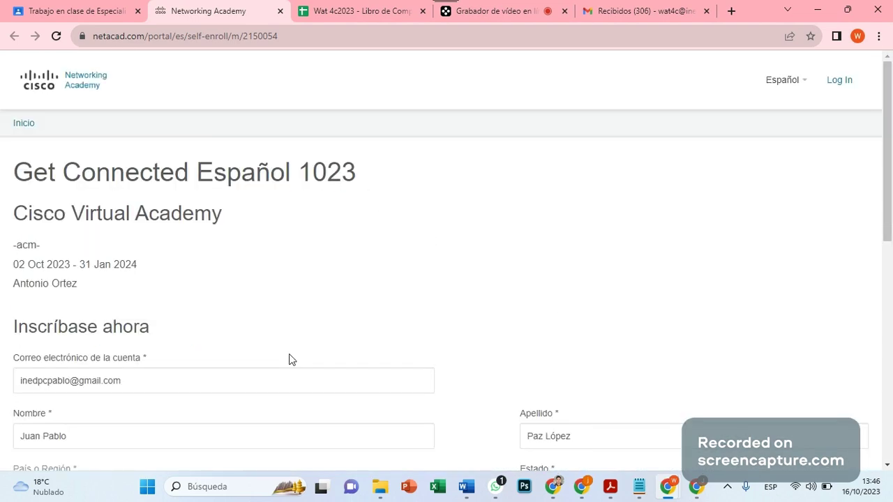
left_click(292, 376)
scroll(222, 368, "down", 2)
scroll(147, 312, "down", 1)
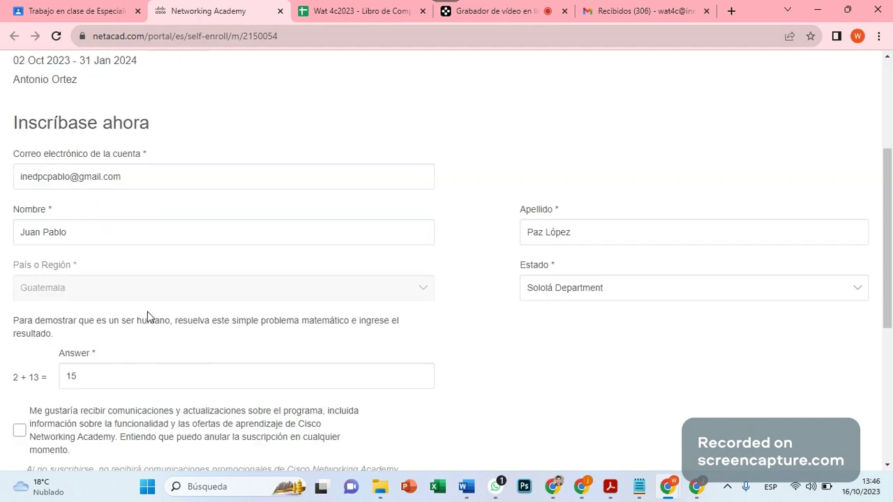
scroll(147, 311, "down", 1)
left_click(26, 76)
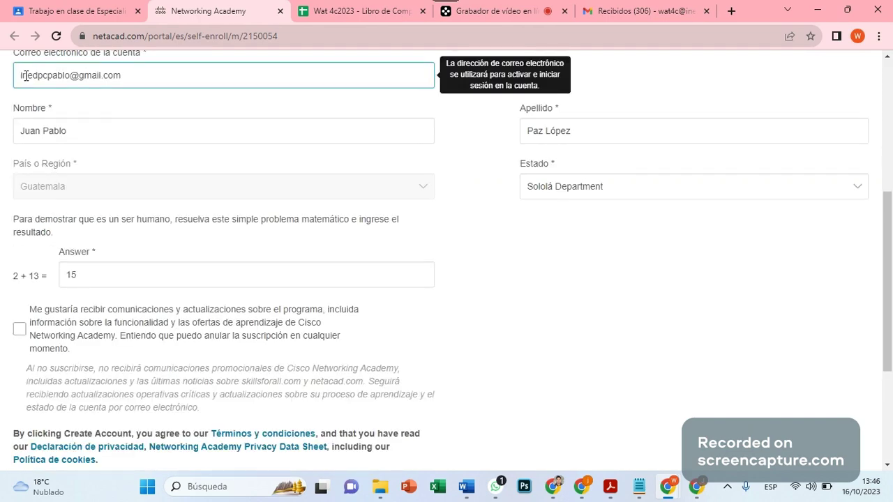
key("Tab")
key("Tab")
key("Tab")
key("Tab")
scroll(230, 217, "down", 2)
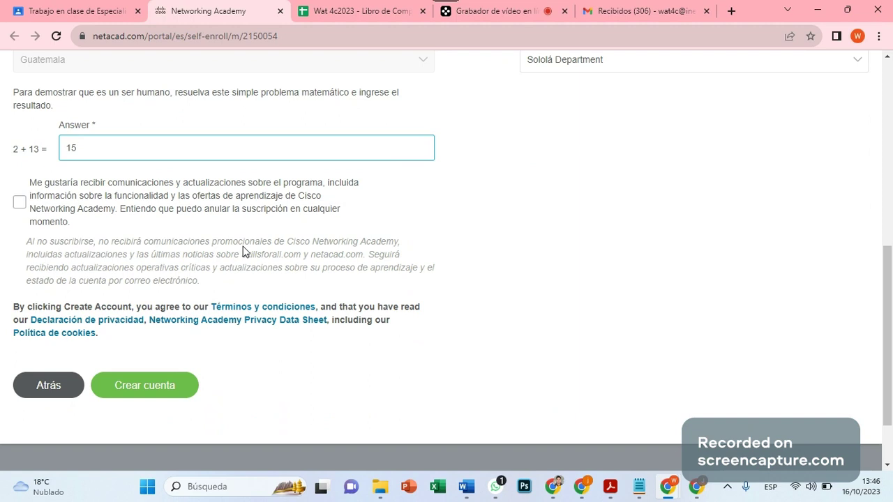
scroll(243, 251, "down", 1)
left_click(111, 287)
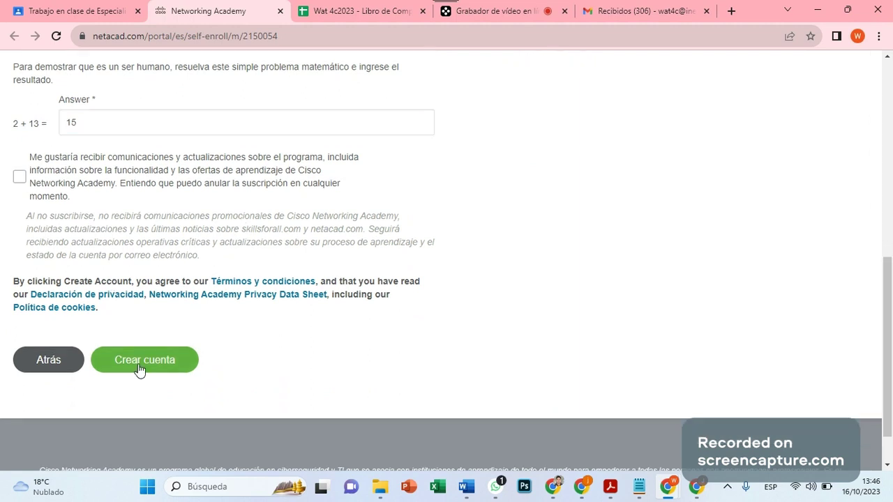
scroll(35, 316, "up", 2)
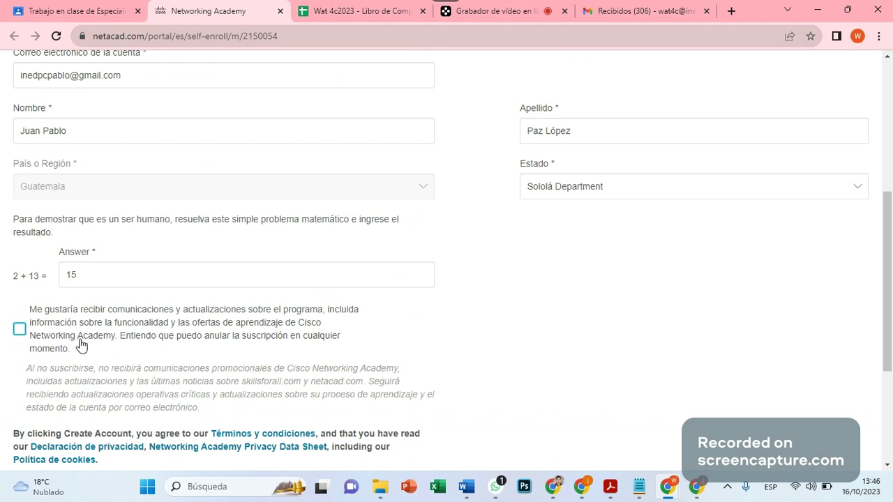
scroll(81, 344, "down", 2)
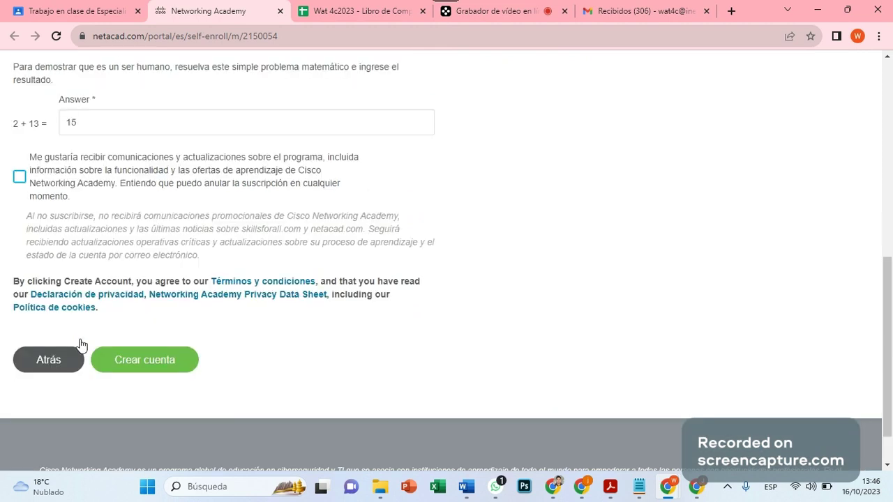
left_click(139, 363)
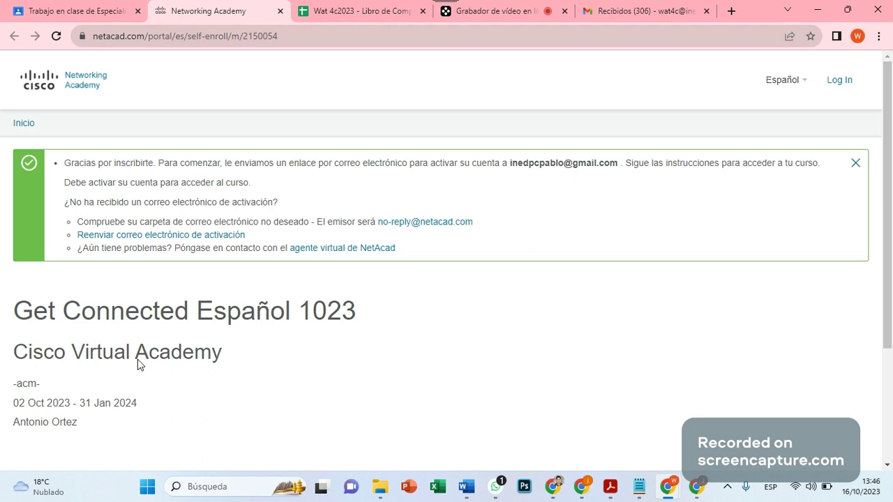
left_click(700, 493)
Open the Networking Academy activation email in the Gmail inbox.
left_click(755, 72)
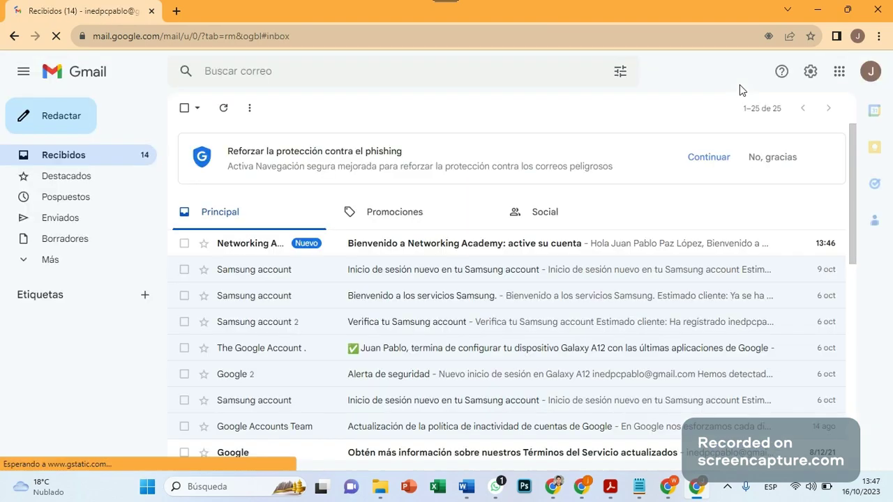
mouse_move(445, 5)
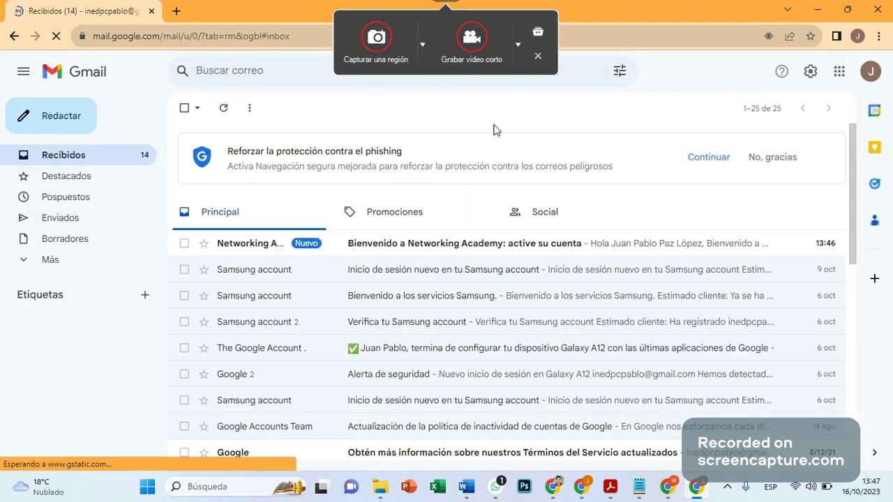
left_click(421, 243)
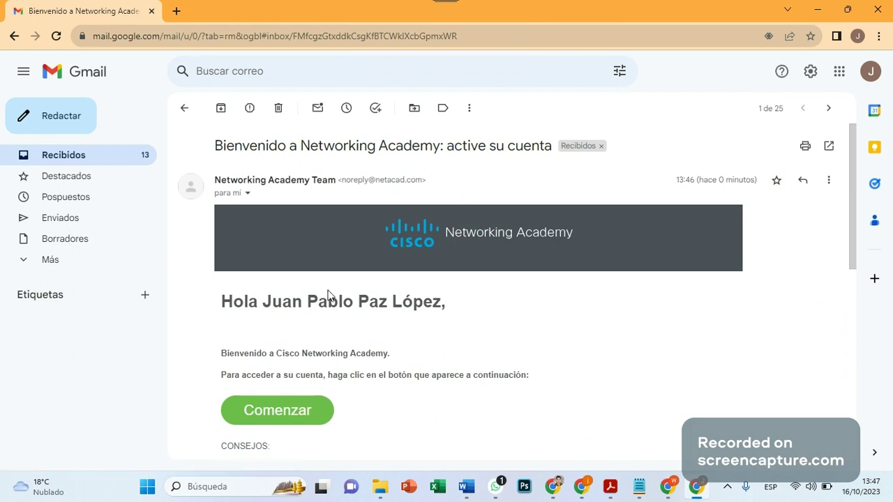
left_click_drag(341, 353, 348, 353)
left_click(320, 350)
left_click_drag(222, 354, 539, 376)
left_click(398, 373)
Read the welcome instructions and follow the email's activation link.
scroll(349, 393, "down", 5)
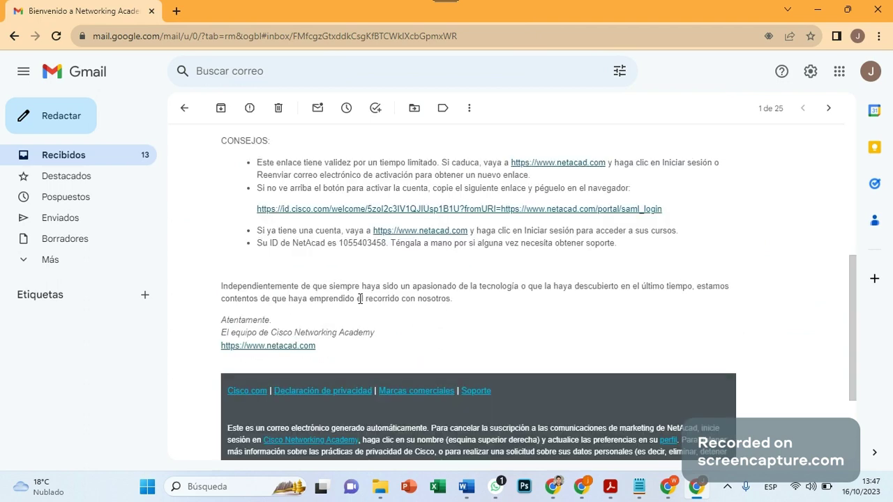
scroll(414, 334, "up", 5)
scroll(414, 334, "down", 3)
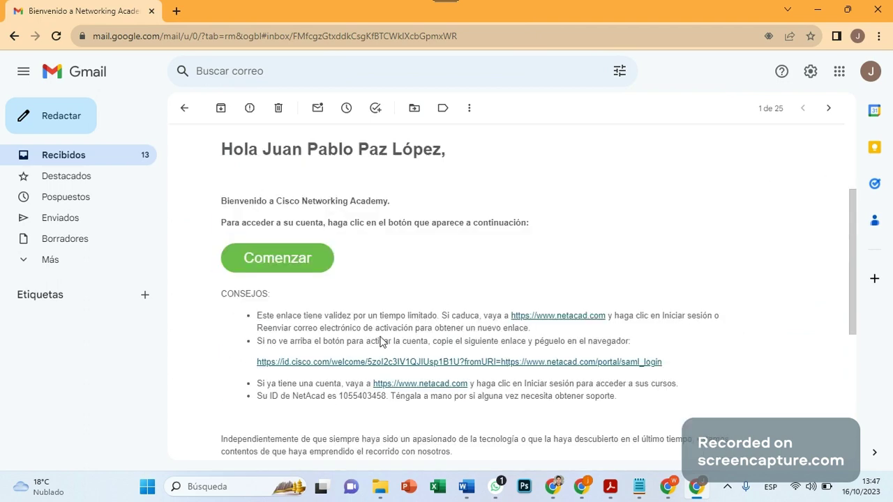
left_click_drag(221, 201, 529, 214)
left_click(452, 225)
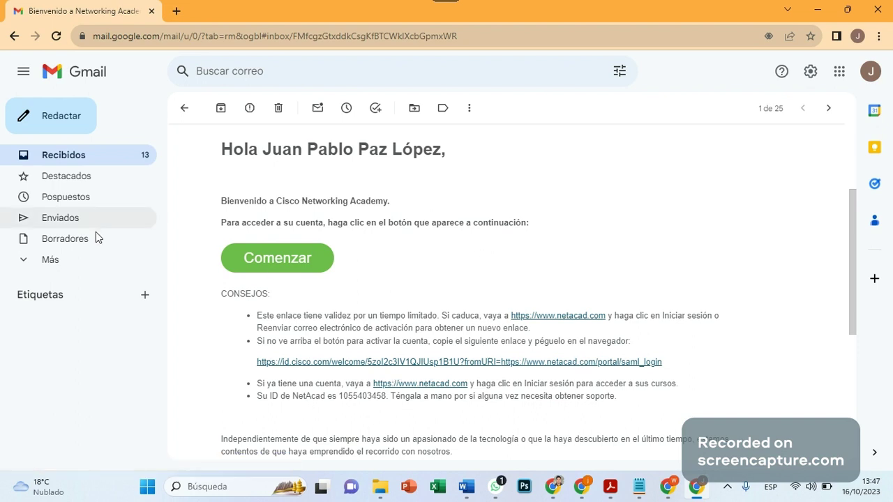
left_click(274, 264)
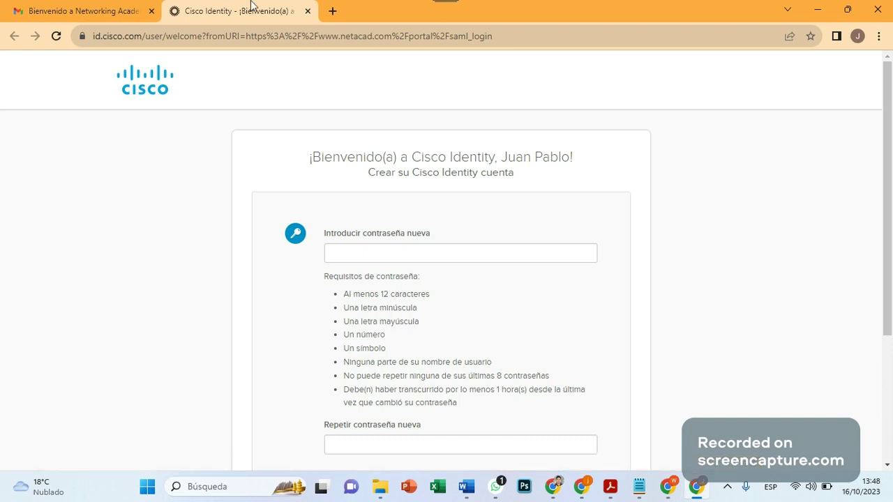
Enter a new password in Introducir contraseña nueva, retyping it once.
left_click(376, 257)
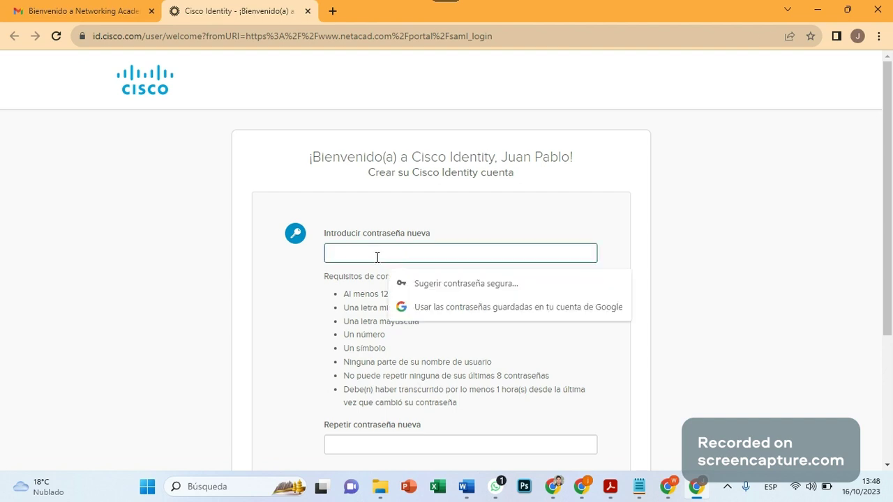
type("•••••••")
left_click(395, 382)
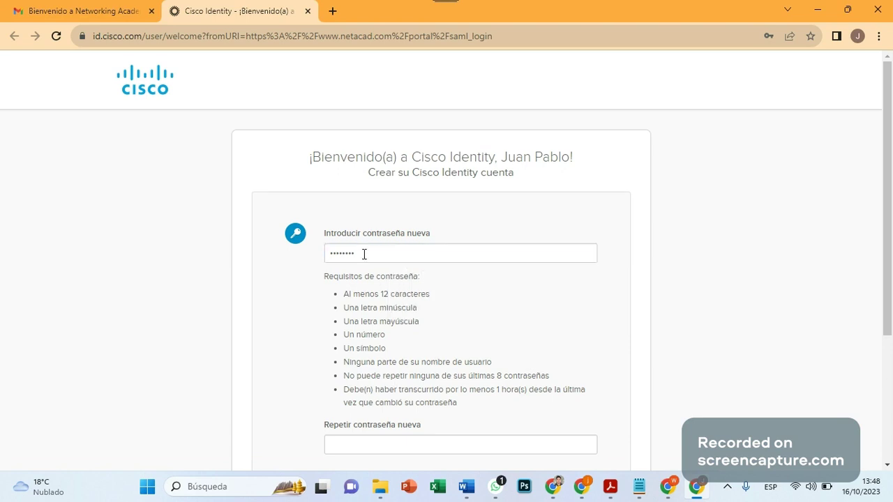
left_click_drag(364, 254, 299, 245)
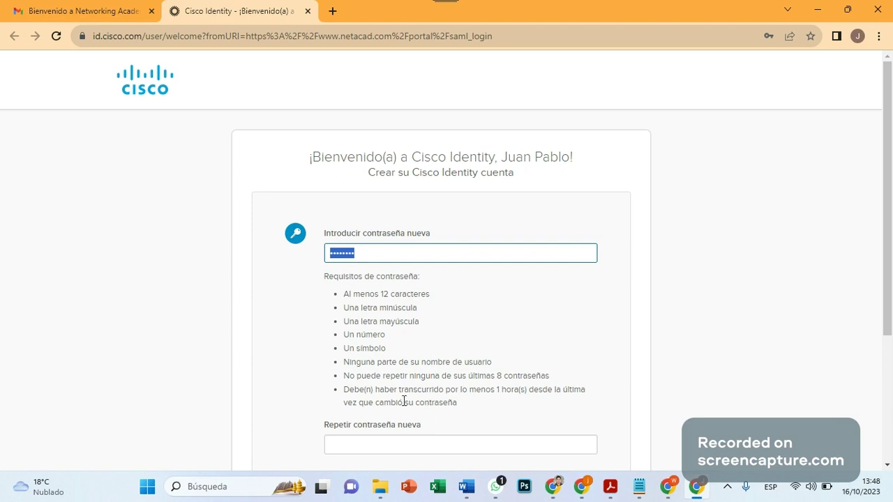
left_click(377, 402)
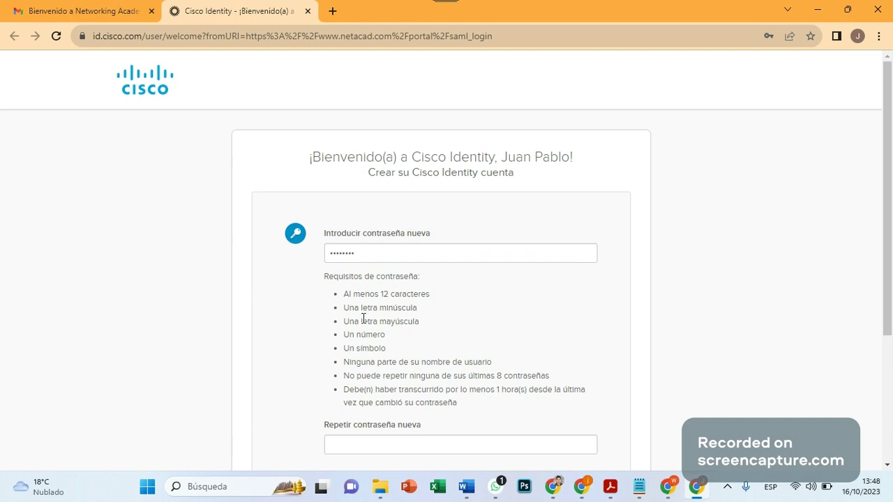
key("Tab")
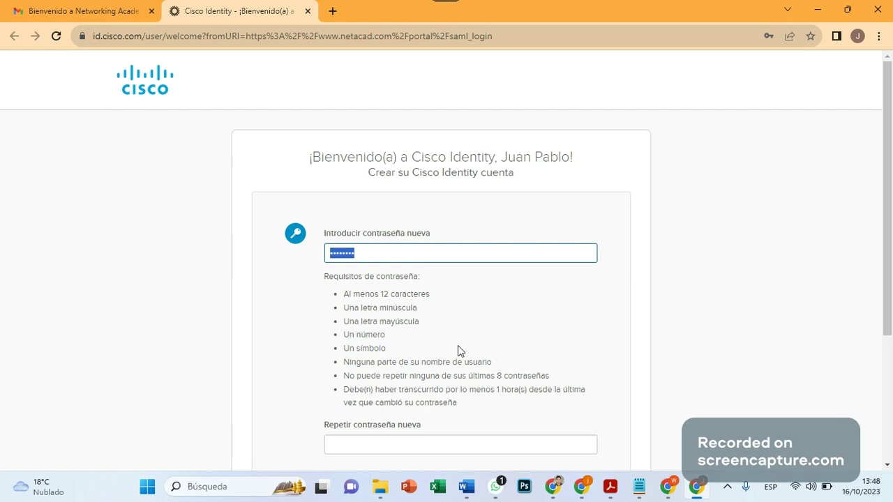
key("BackSpace")
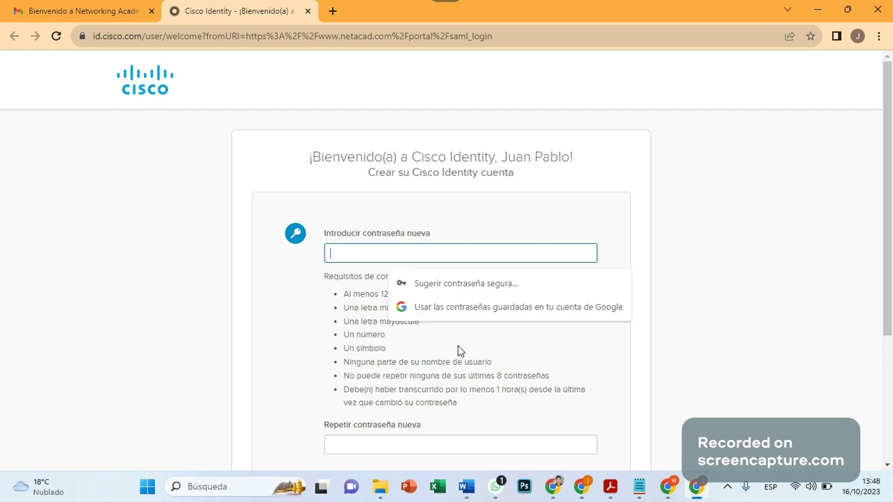
type("•••••••••")
Adjust and select the typed password, then bring up the Windows Run box.
key("Home")
key("shift+Right")
key("shift+Right")
key("shift+Right")
key("shift+Right")
key("shift+Right")
key("shift+Right")
key("shift+Right")
key("shift+Right")
key("shift+Right")
key("Right")
type("11")
key("shift+Left")
key("shift+Left")
key("shift+Left")
key("shift+Left")
key("shift+Left")
key("shift+Left")
key("shift+Left")
key("shift+Left")
key("shift+Left")
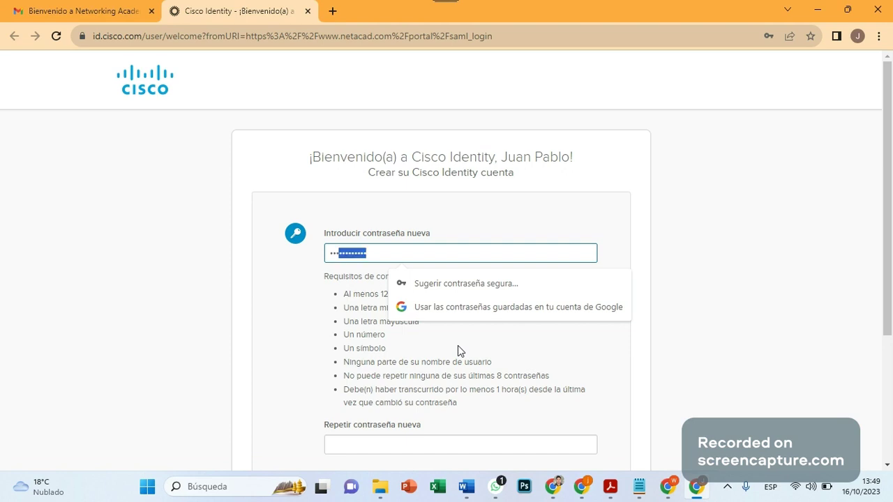
key("shift+Left")
key("shift+Left")
key("shift+Left")
key("super+r")
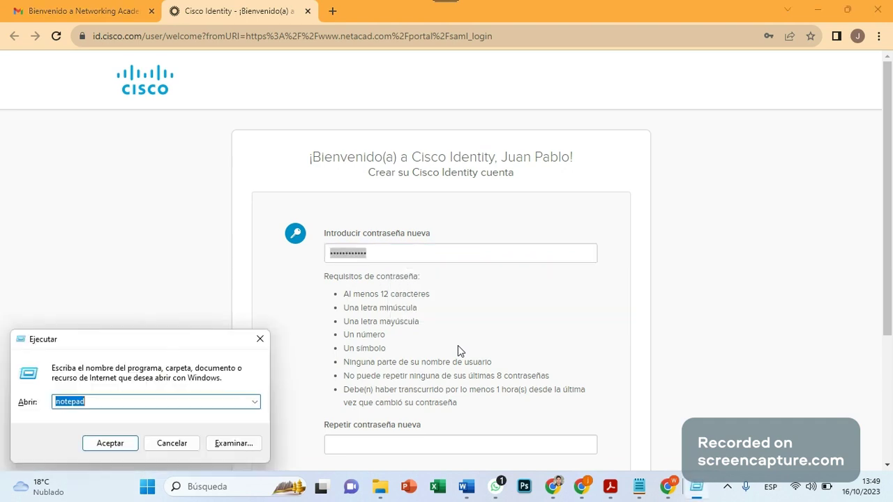
Launch Notepad and drag its window down-right off the password form.
key("Return")
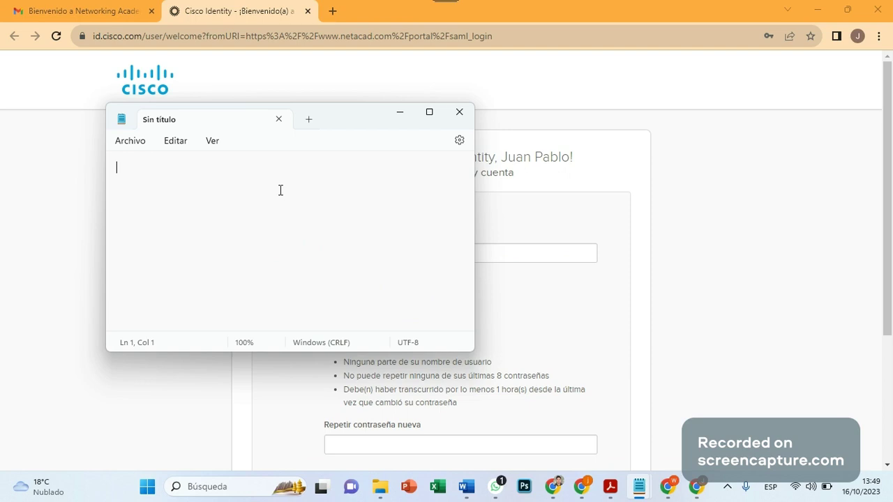
left_click_drag(373, 146, 622, 312)
key("super+Down")
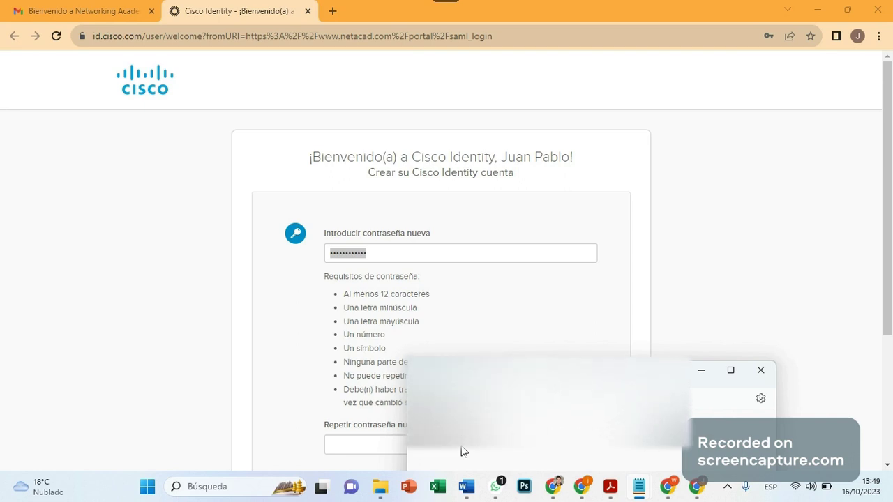
Repeat the new password, create the Cisco Identity account, and choose Nunca for saving it.
left_click(702, 372)
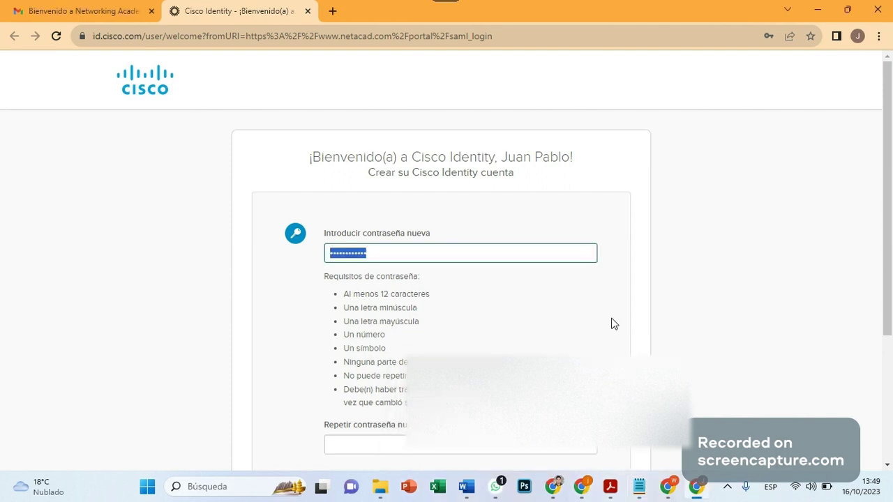
scroll(415, 271, "down", 2)
key("Tab")
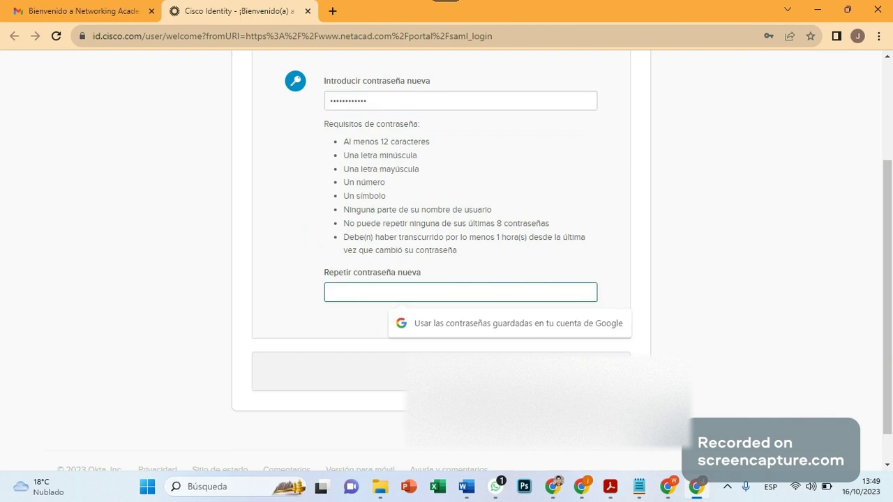
type("••••")
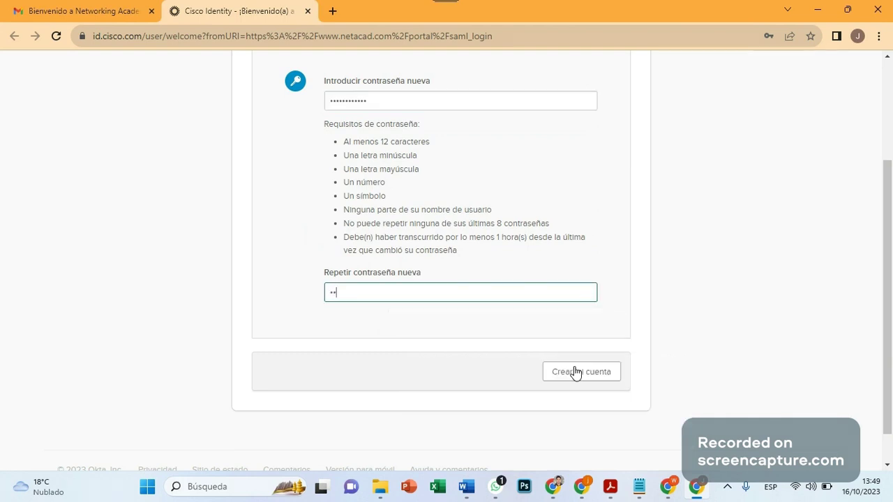
type("••••••••")
left_click(574, 380)
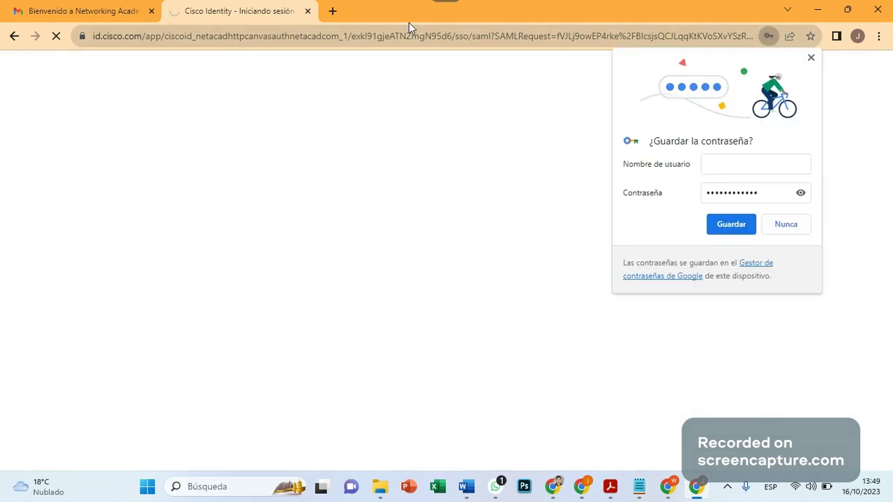
left_click(790, 221)
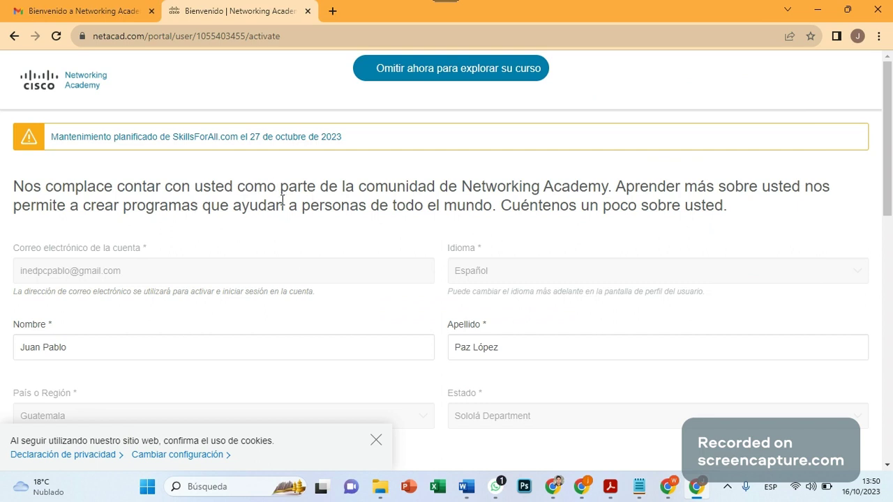
Agree to provide more information, answering disability No and gender Masculino.
scroll(301, 261, "down", 2)
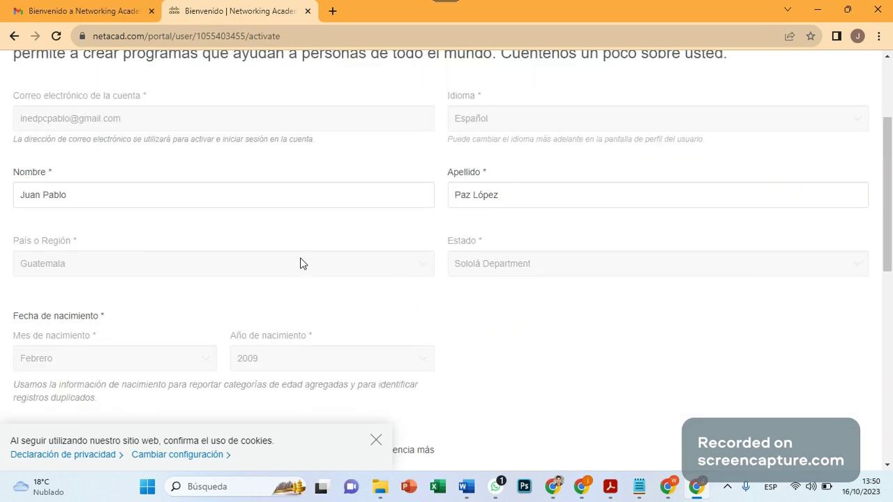
scroll(243, 282, "up", 2)
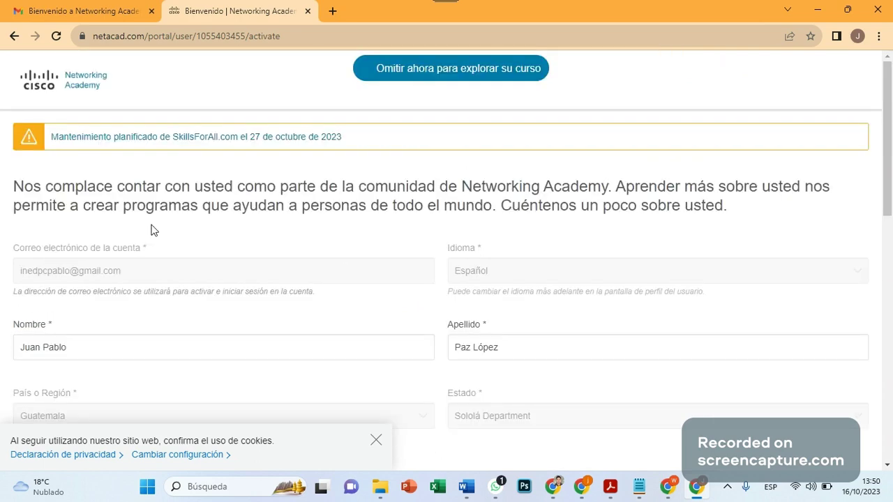
scroll(301, 318, "down", 2)
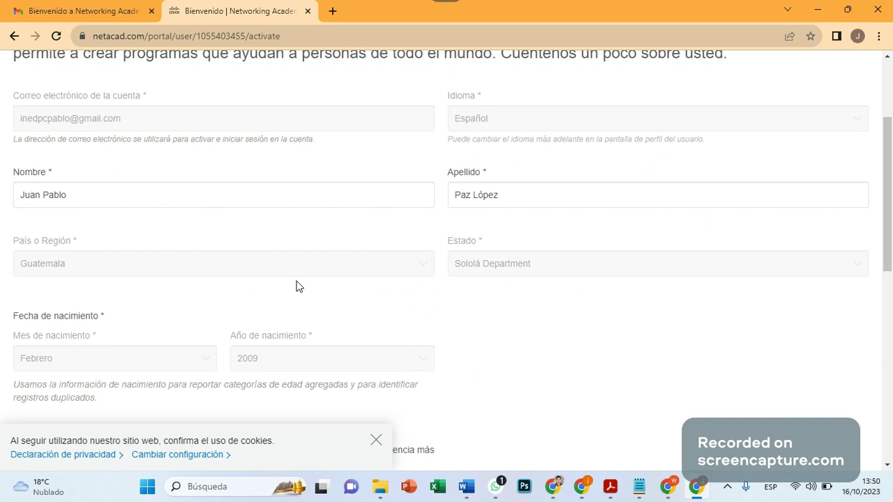
scroll(321, 299, "down", 2)
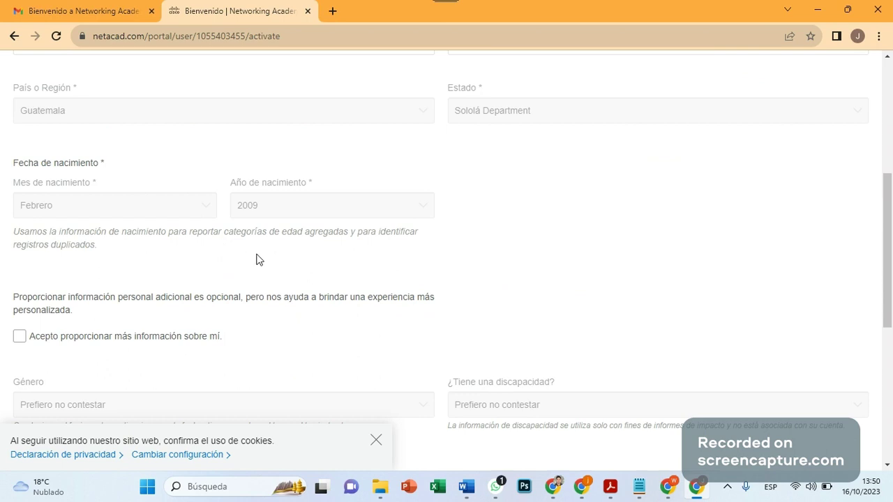
scroll(246, 332, "down", 2)
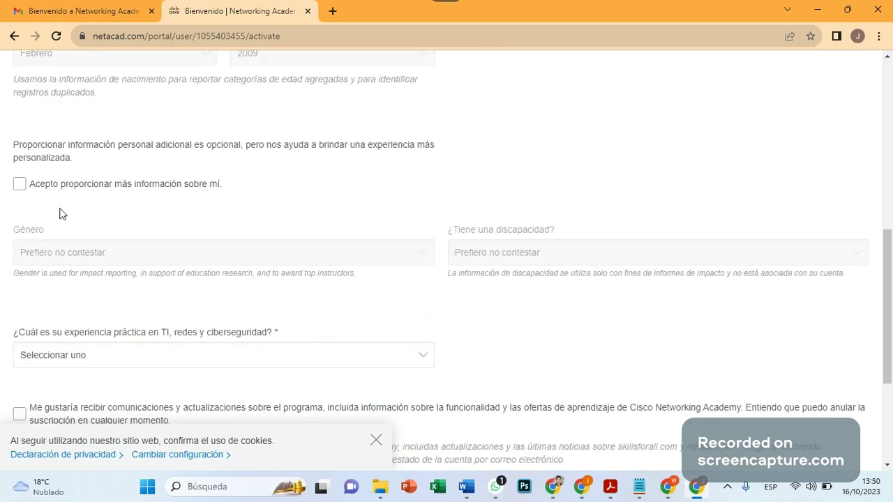
left_click(20, 185)
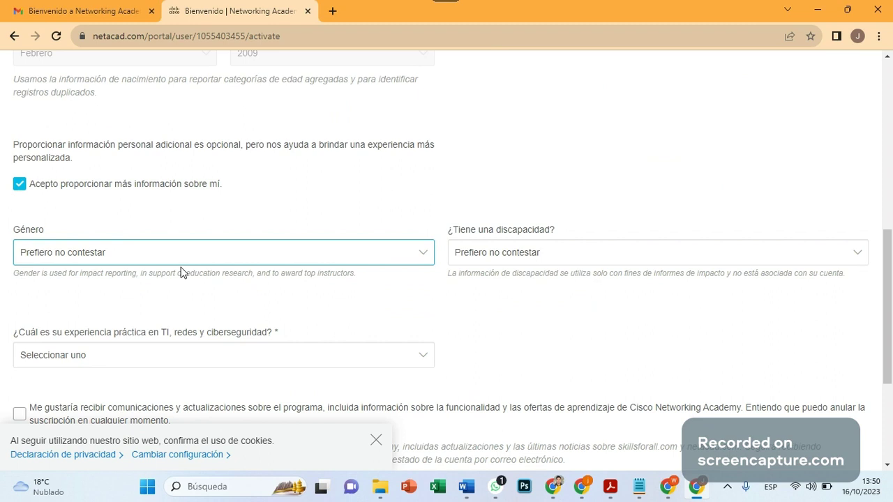
left_click(495, 255)
left_click(495, 255)
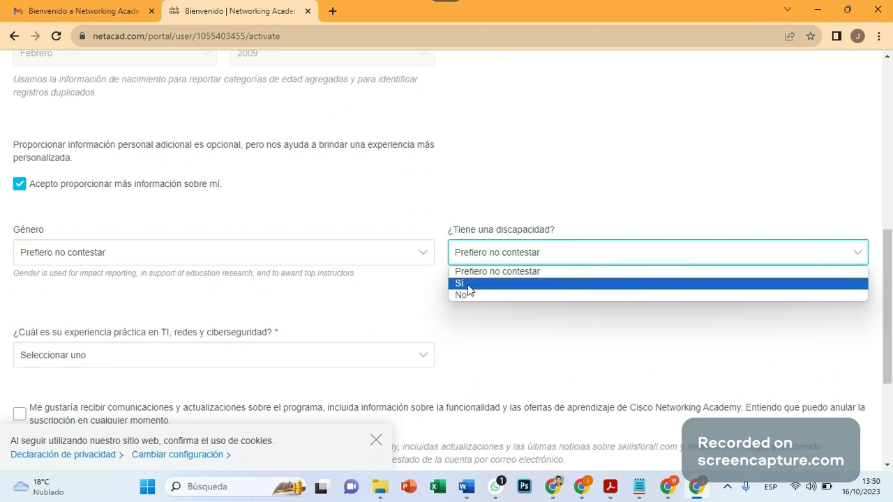
left_click(467, 296)
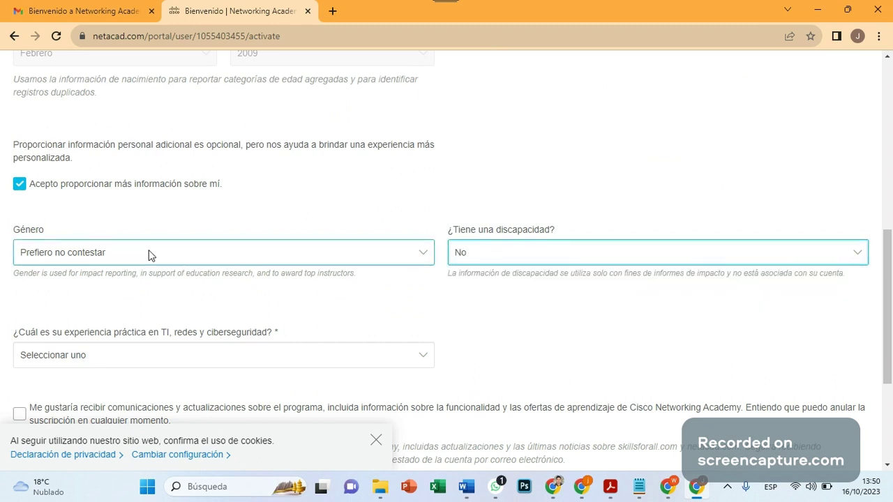
left_click(149, 256)
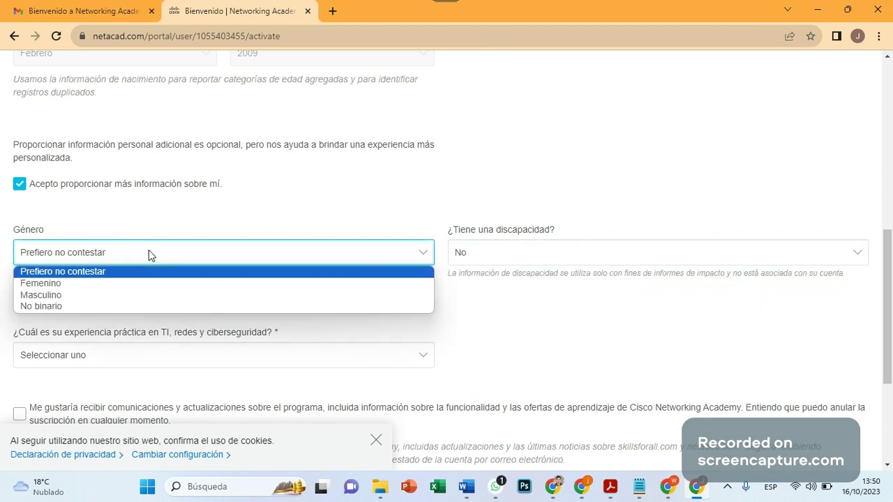
left_click(97, 298)
Set hands-on IT experience to Más de 5 años and submit with Completar el perfil.
scroll(149, 237, "down", 2)
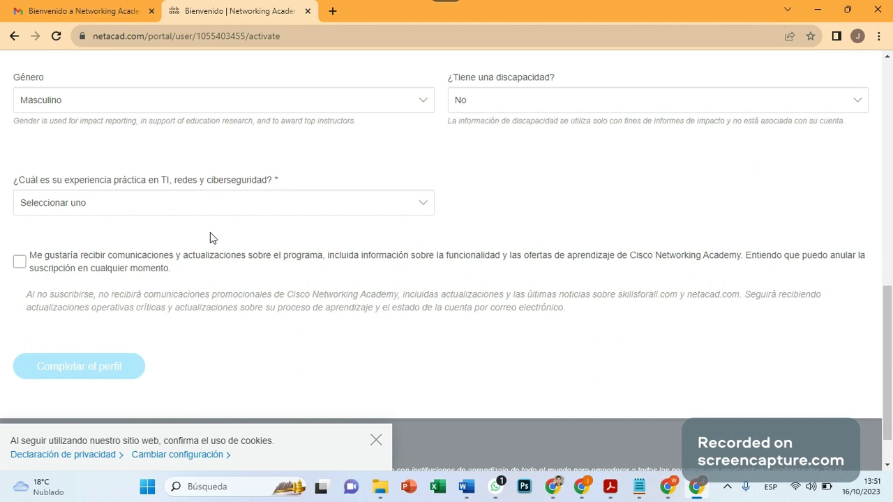
left_click(346, 203)
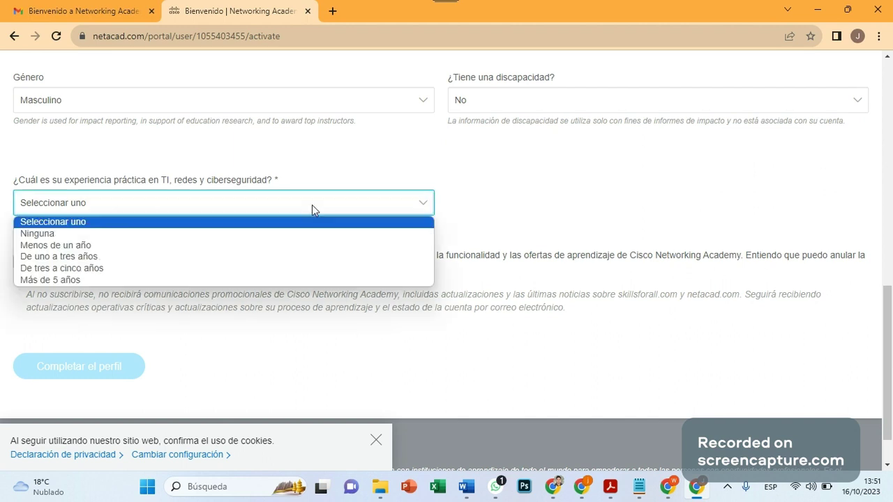
left_click(89, 279)
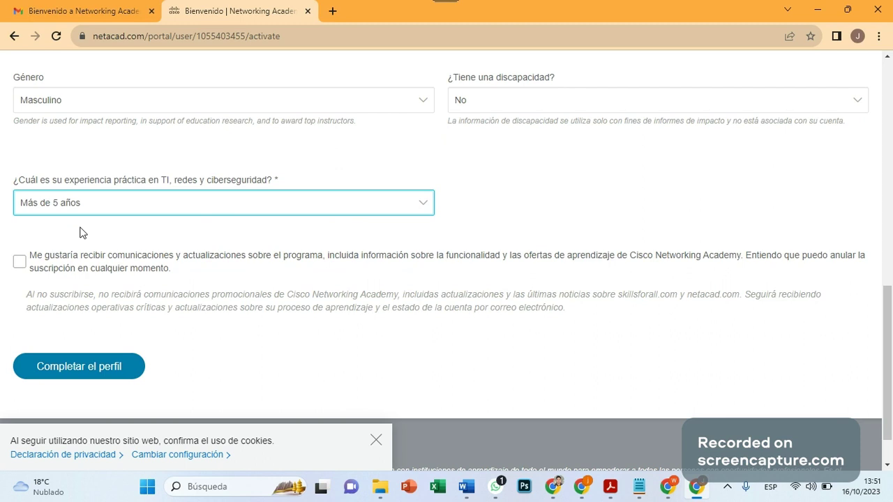
left_click(416, 214)
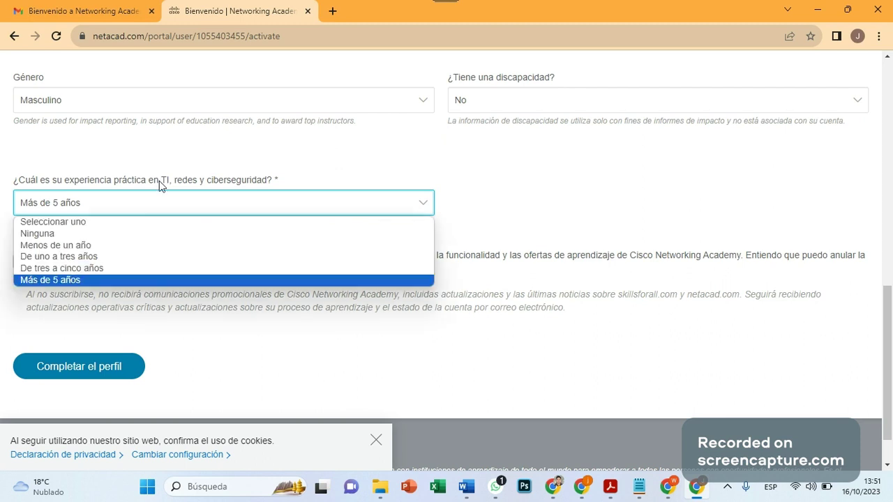
left_click(589, 169)
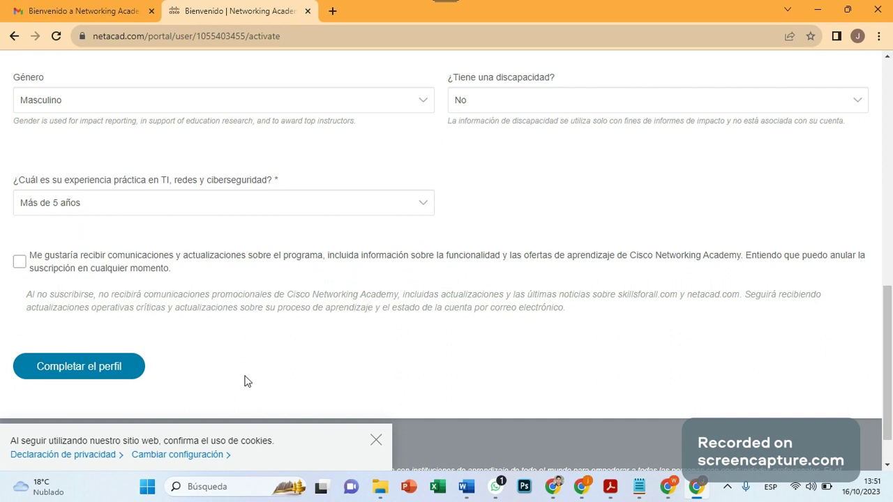
scroll(337, 369, "down", 1)
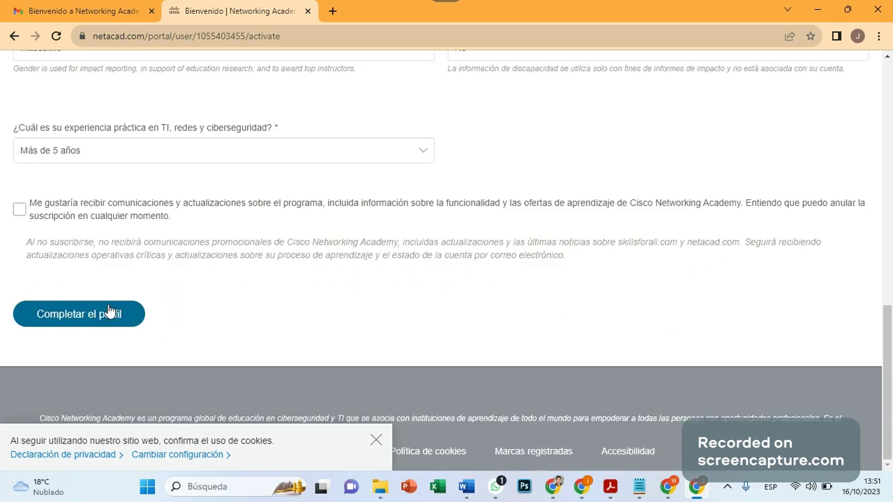
scroll(147, 211, "up", 8)
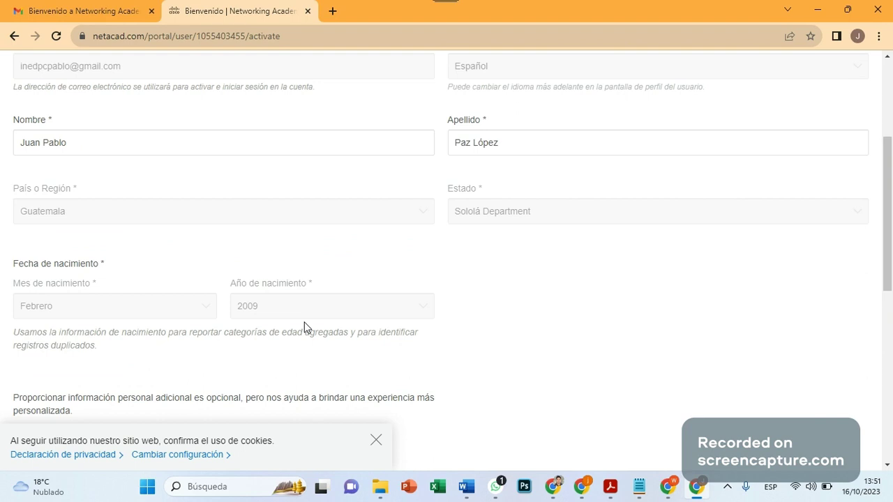
scroll(305, 327, "down", 8)
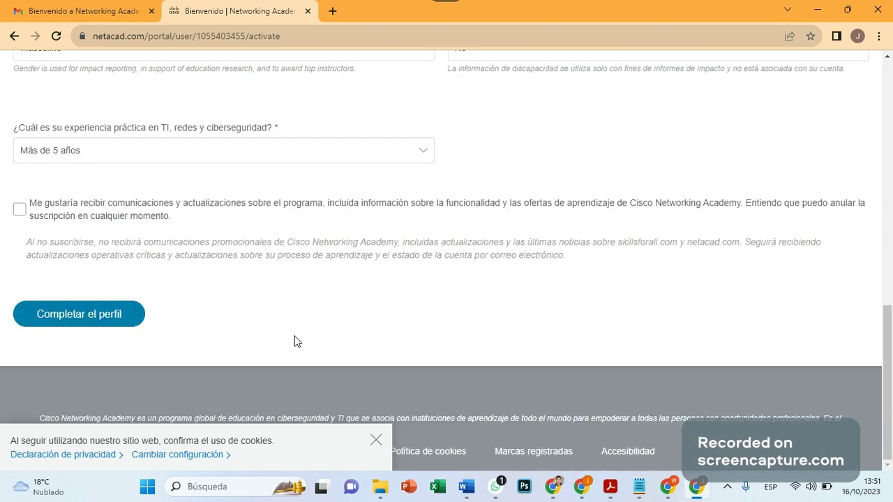
left_click(69, 324)
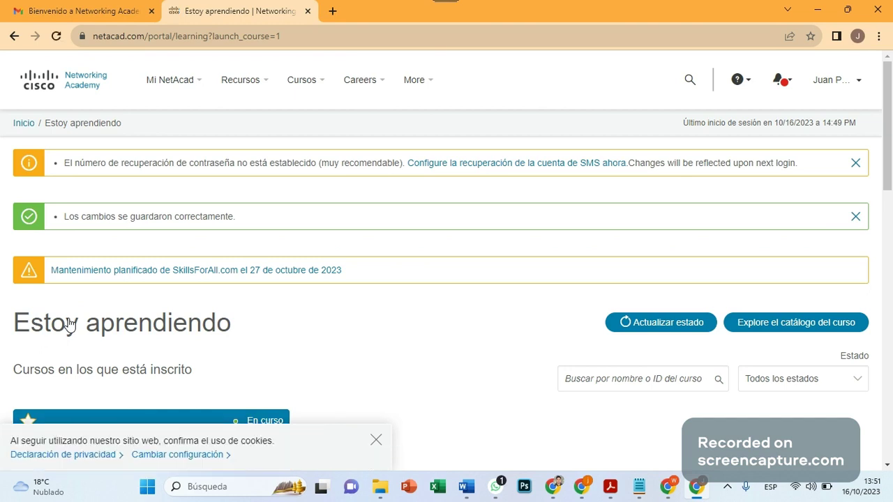
Start the Get Connected Español 1023 course from its Iniciar curso button.
scroll(401, 248, "down", 4)
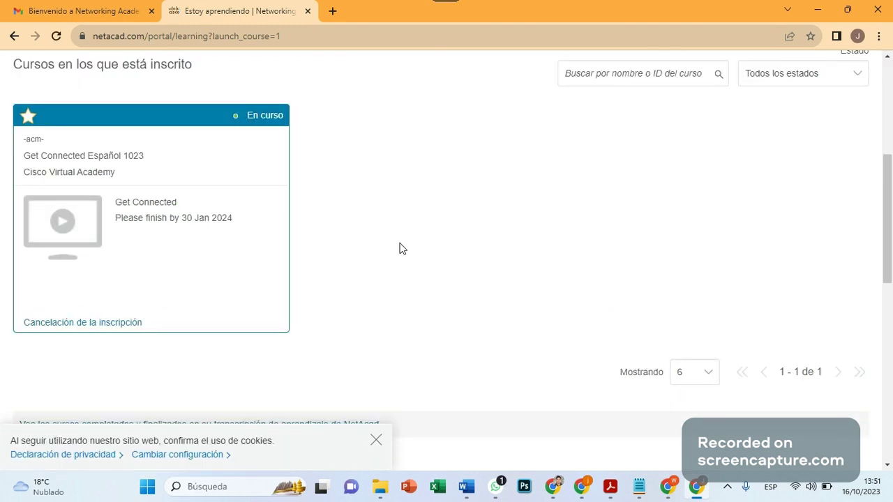
mouse_move(61, 198)
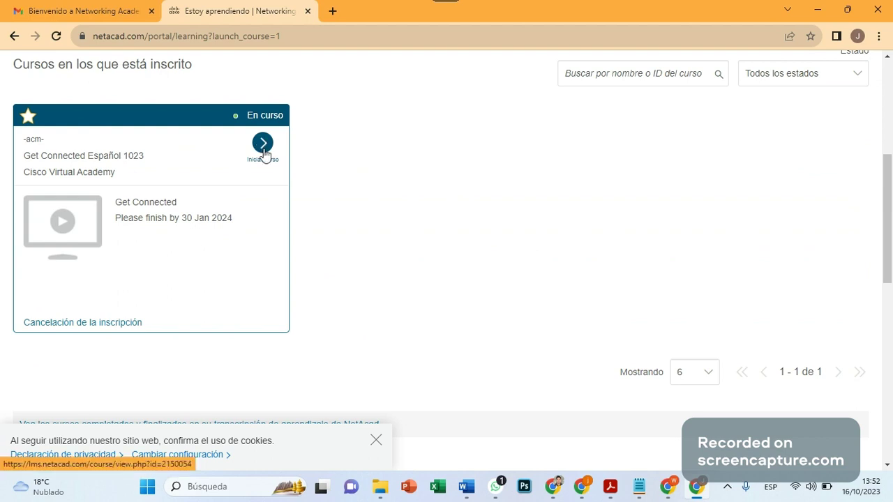
left_click(263, 143)
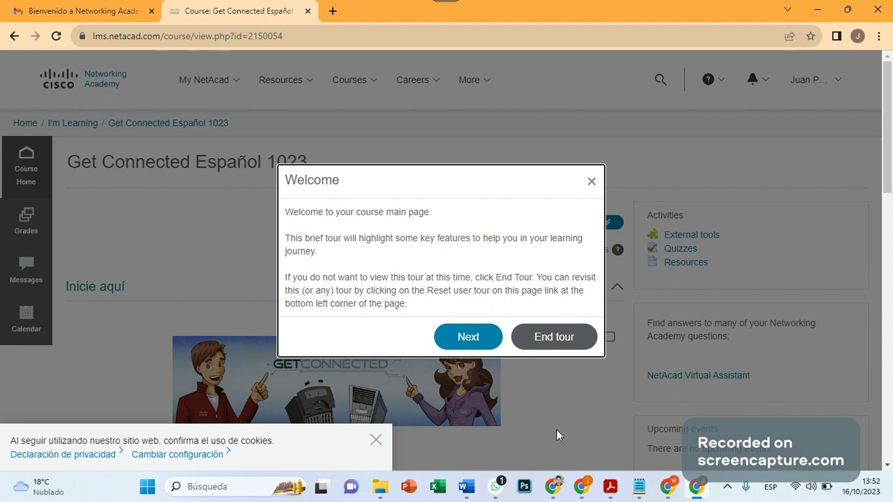
Dismiss the cookie notice and advance through Activities, topics and Upcoming events to End tour.
left_click(376, 441)
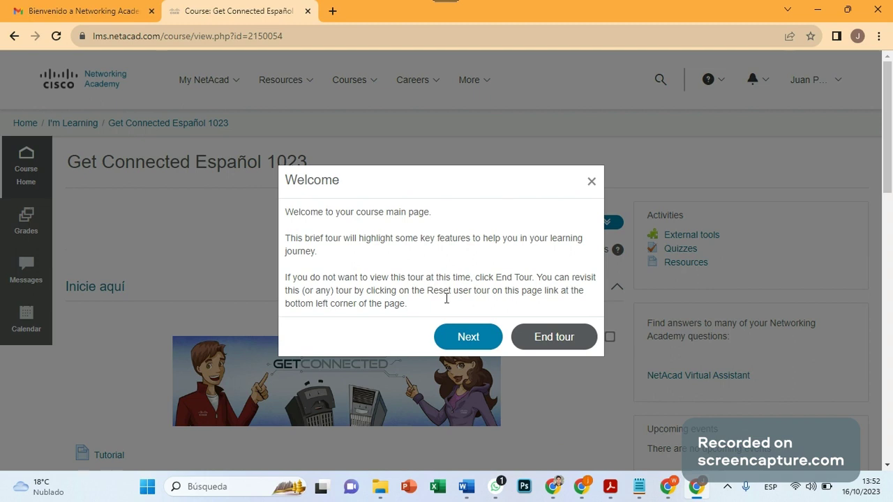
left_click(473, 340)
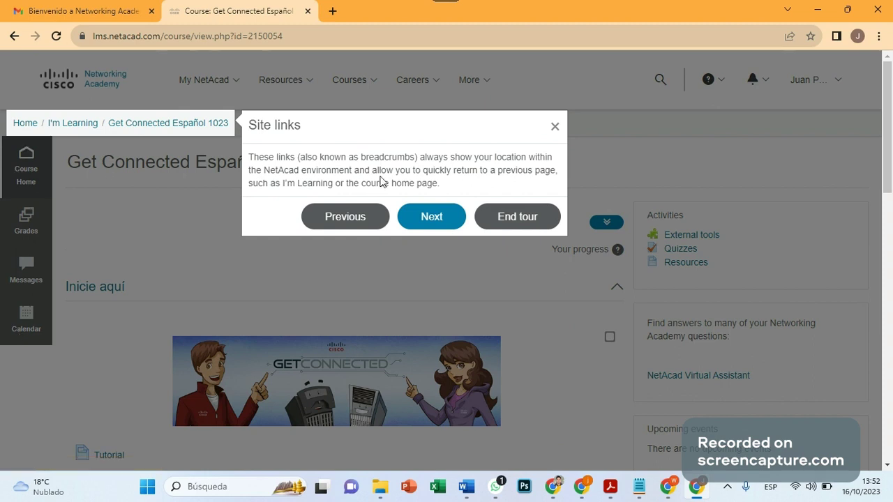
left_click(420, 222)
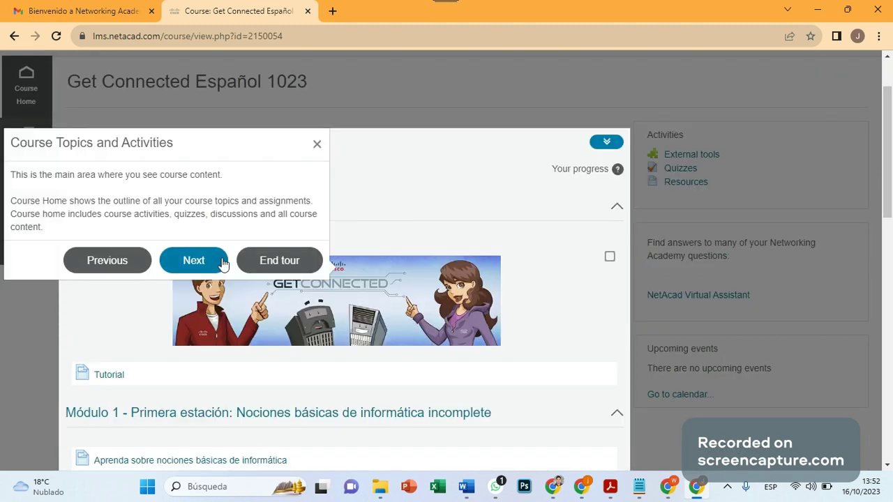
left_click(197, 268)
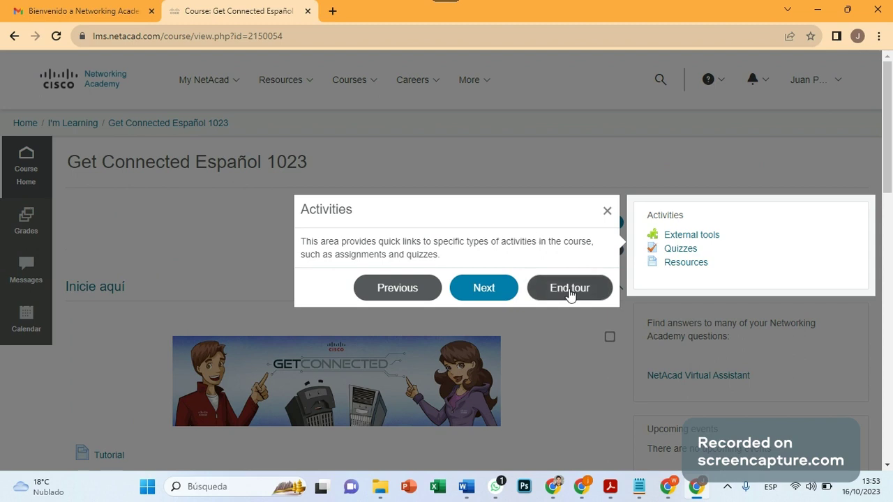
left_click(485, 292)
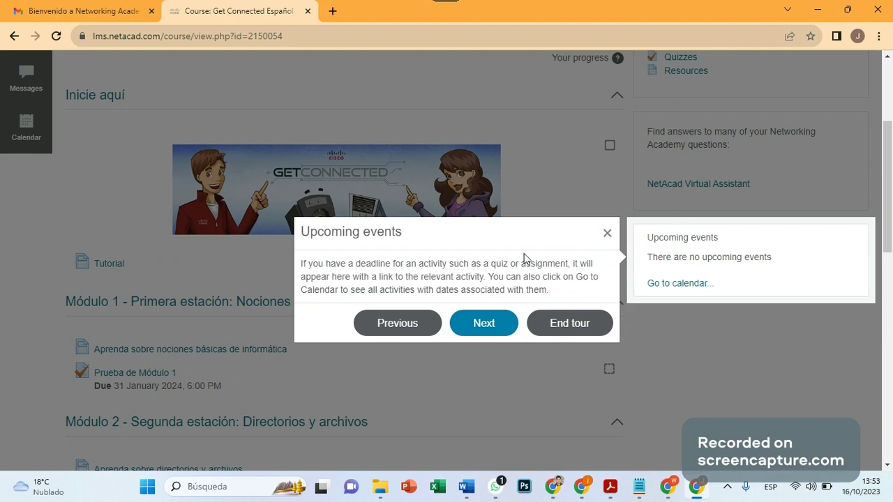
left_click(493, 325)
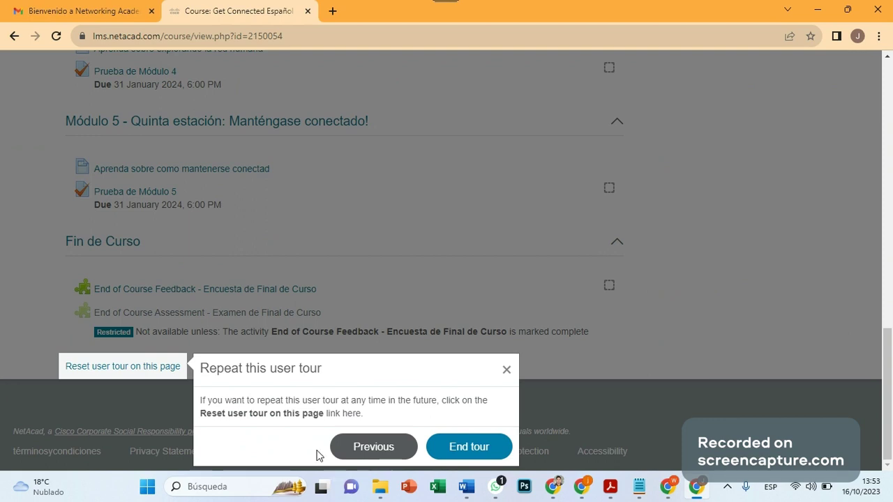
left_click(466, 455)
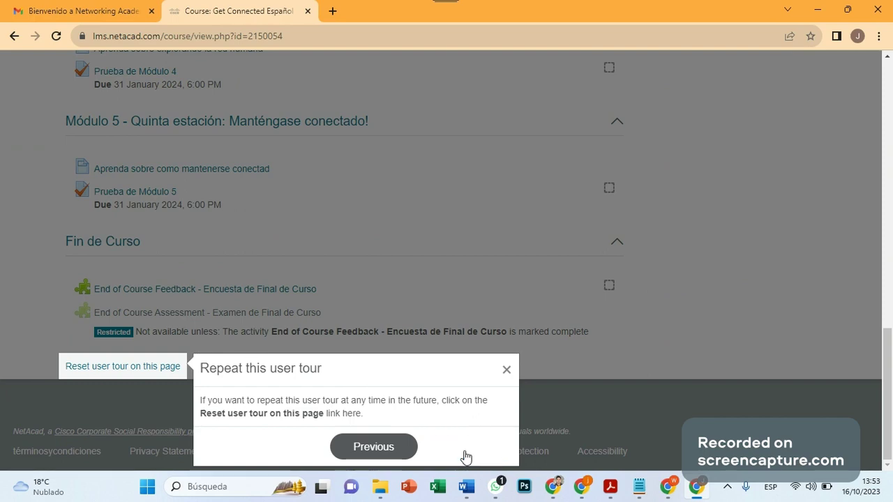
Scroll through the Get Connected Español 1023 course page to review its sections.
scroll(391, 281, "up", 9)
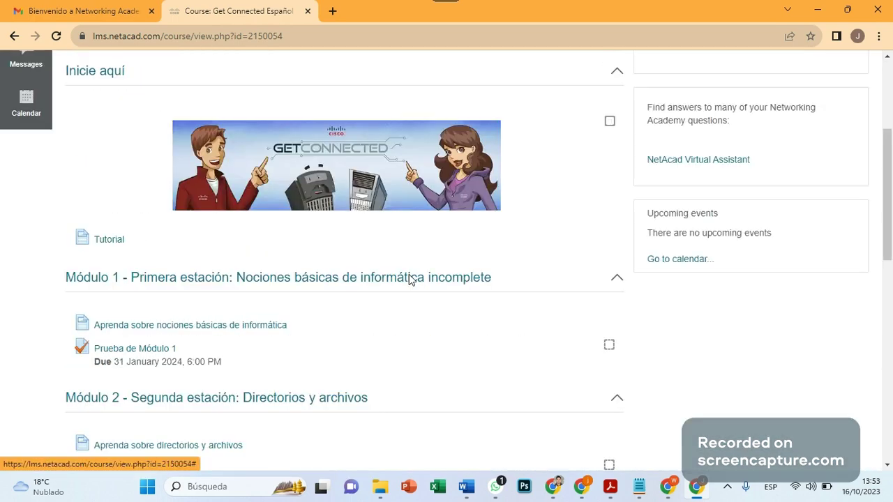
scroll(410, 279, "up", 2)
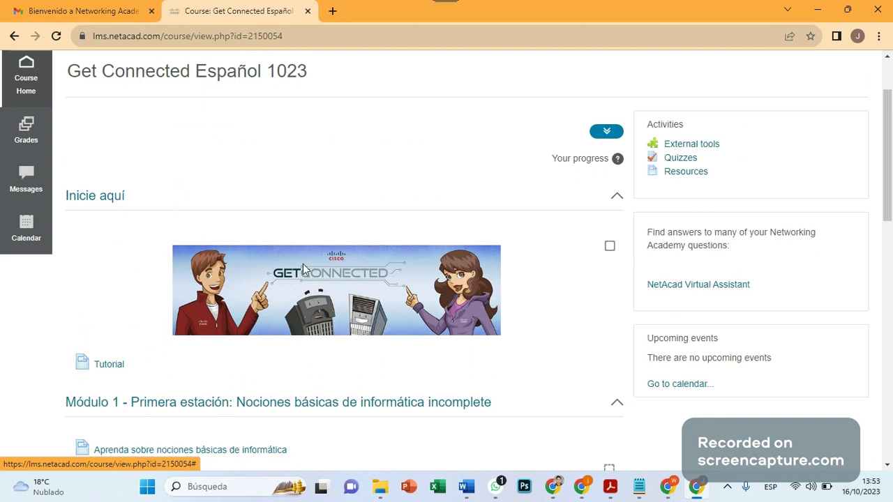
scroll(303, 263, "down", 2)
scroll(303, 264, "down", 2)
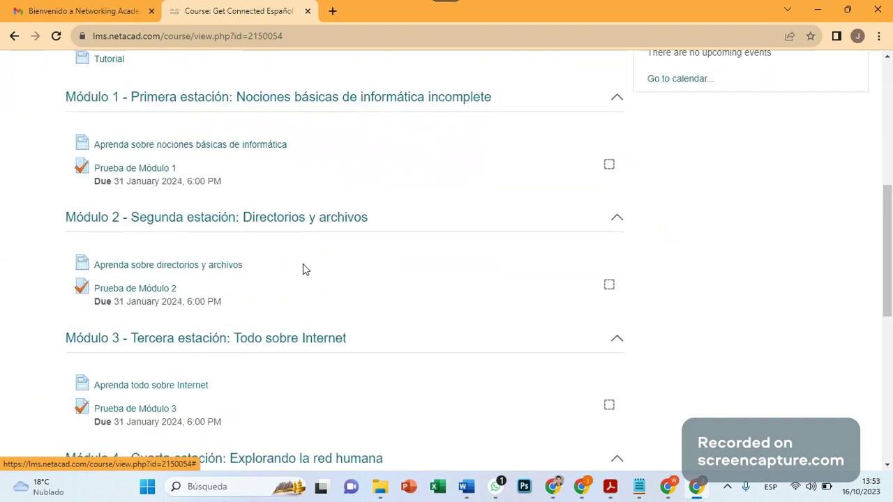
scroll(303, 264, "down", 2)
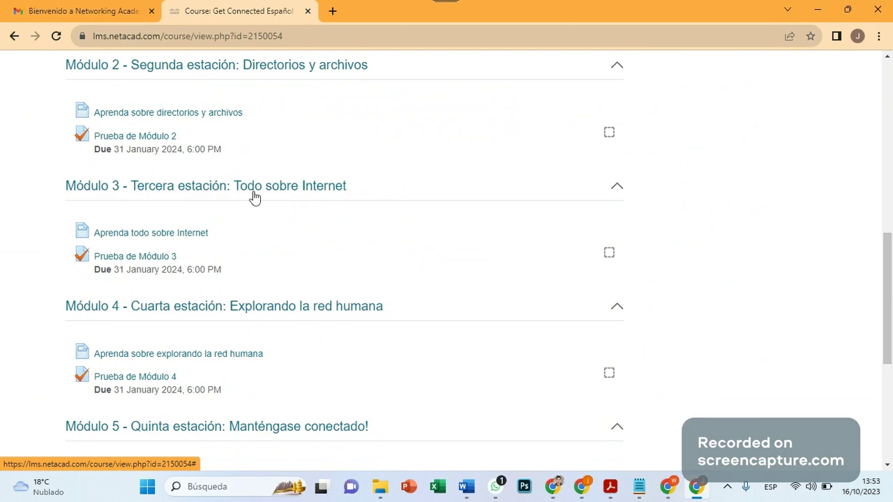
scroll(510, 317, "down", 5)
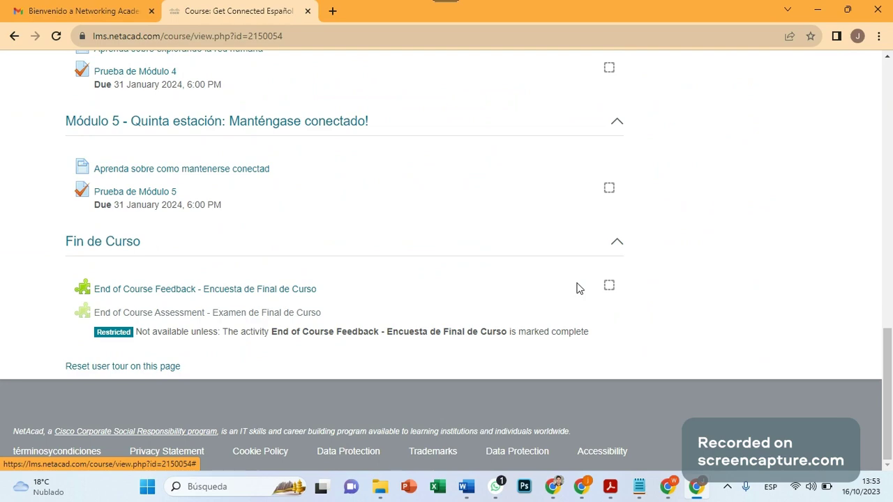
scroll(401, 280, "up", 7)
scroll(401, 280, "up", 5)
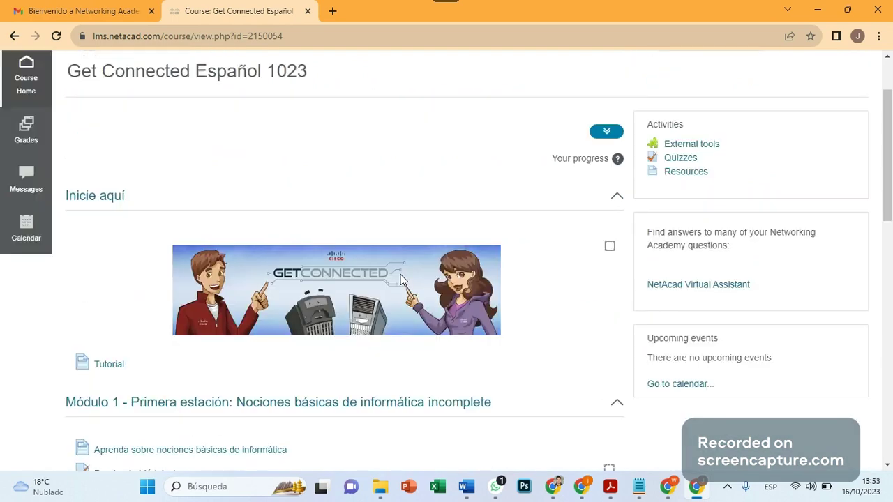
scroll(401, 280, "down", 2)
scroll(401, 277, "up", 2)
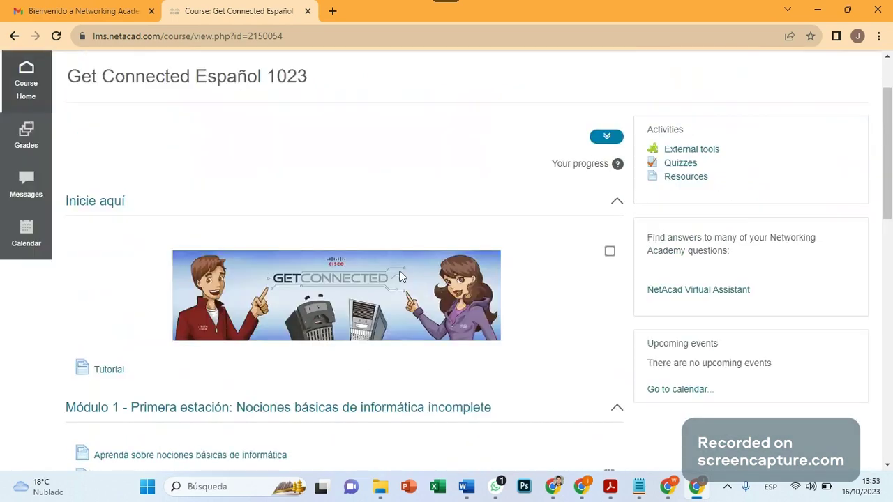
scroll(391, 267, "up", 1)
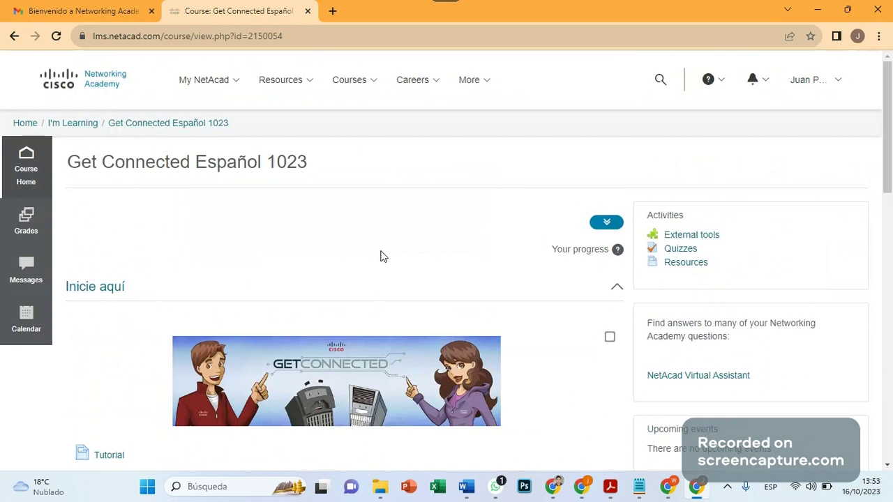
scroll(382, 257, "down", 2)
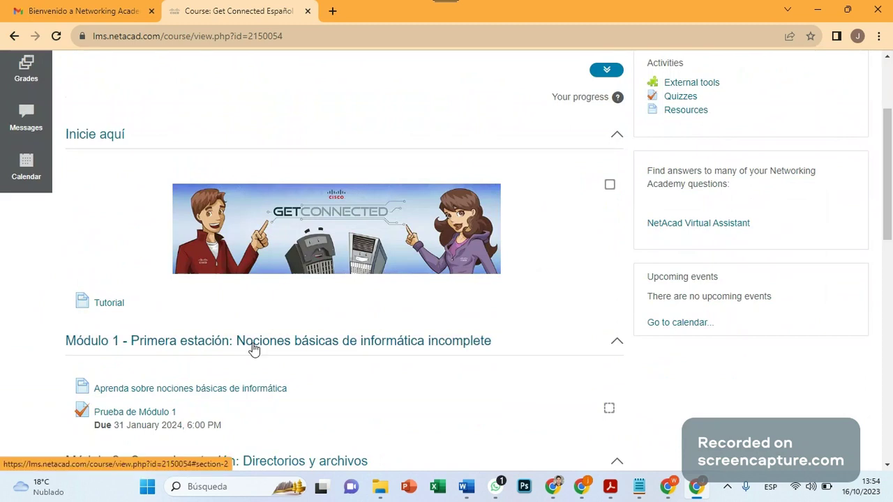
scroll(236, 363, "down", 2)
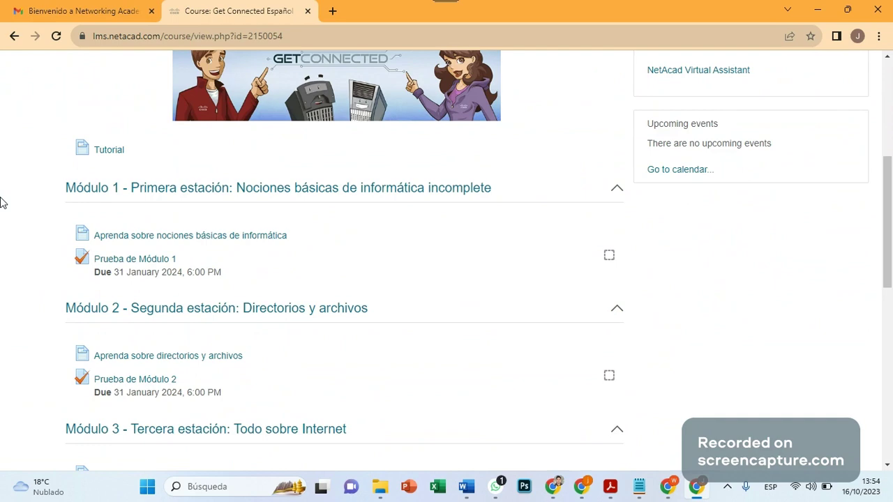
scroll(79, 268, "up", 5)
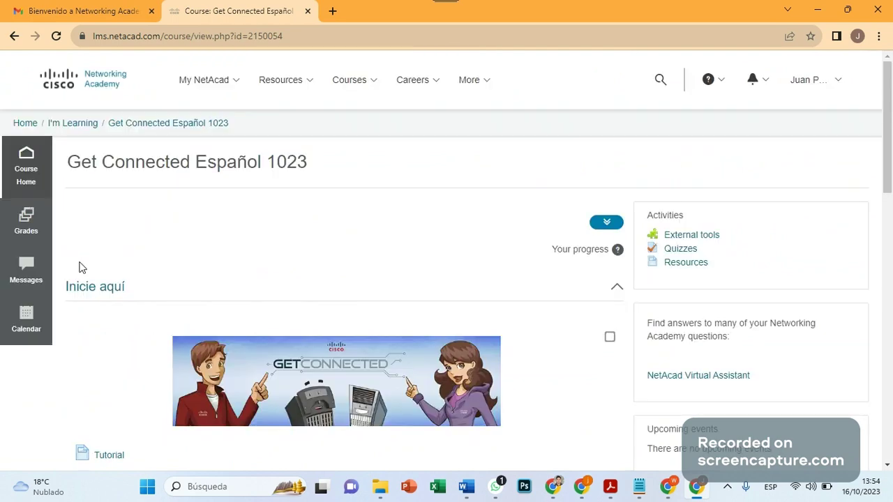
scroll(78, 267, "down", 2)
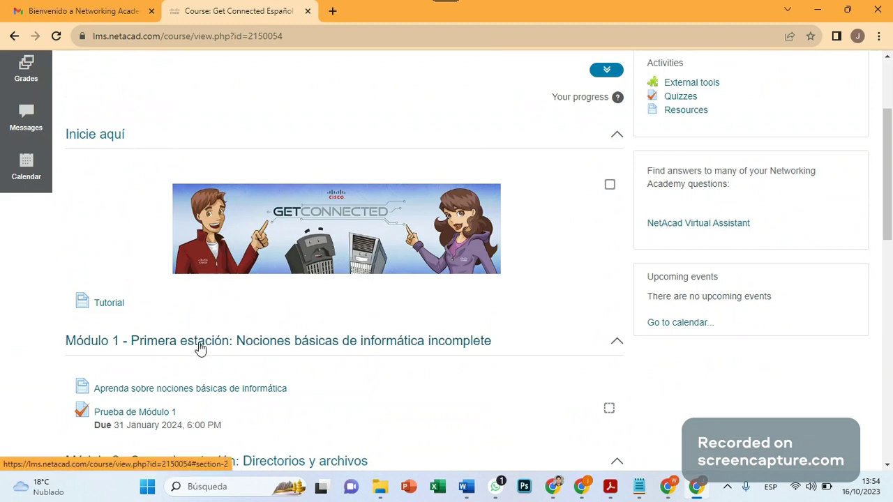
scroll(273, 340, "down", 1)
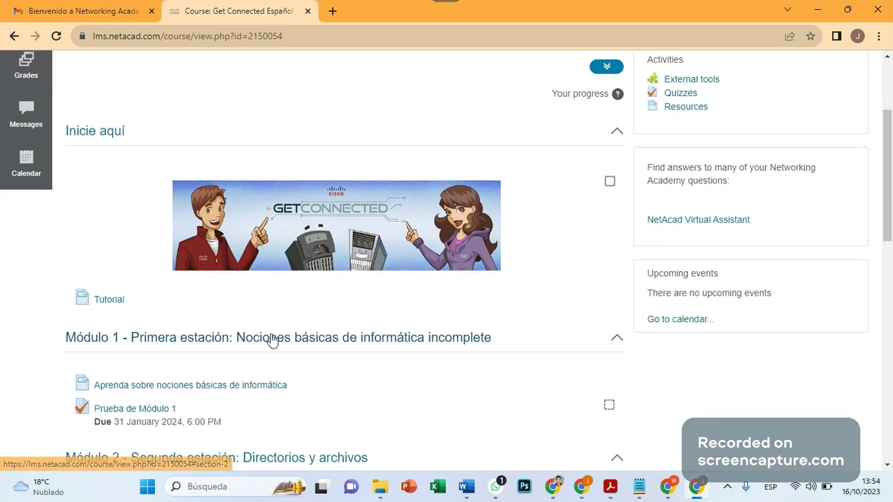
scroll(272, 340, "down", 2)
Collapse Módulo 1 and open the Tutorial page under Inicie aquí.
left_click(338, 187)
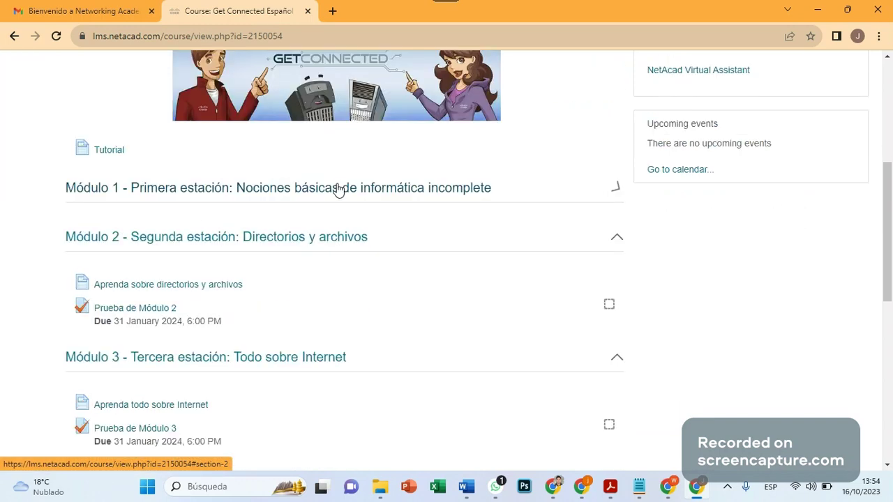
left_click(282, 189)
left_click(282, 189)
scroll(98, 270, "up", 2)
left_click(102, 306)
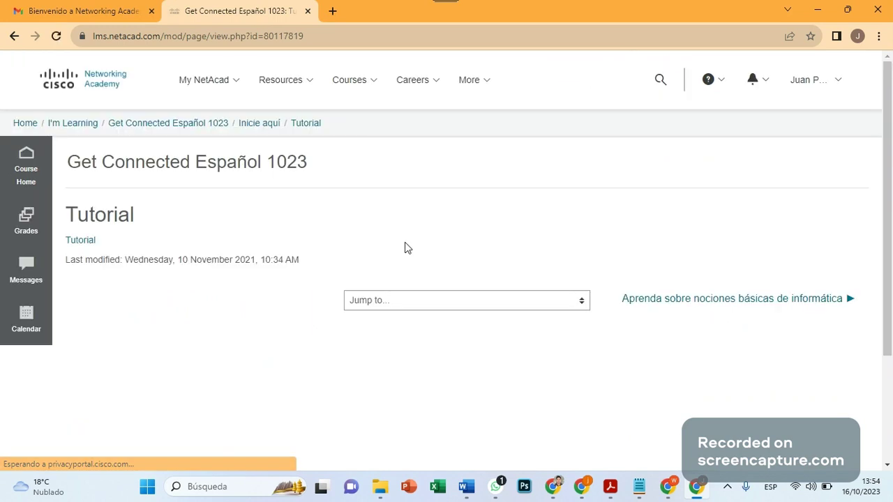
Go from the Tutorial page to the 'Aprenda sobre nociones básicas de informática' lesson.
left_click(574, 304)
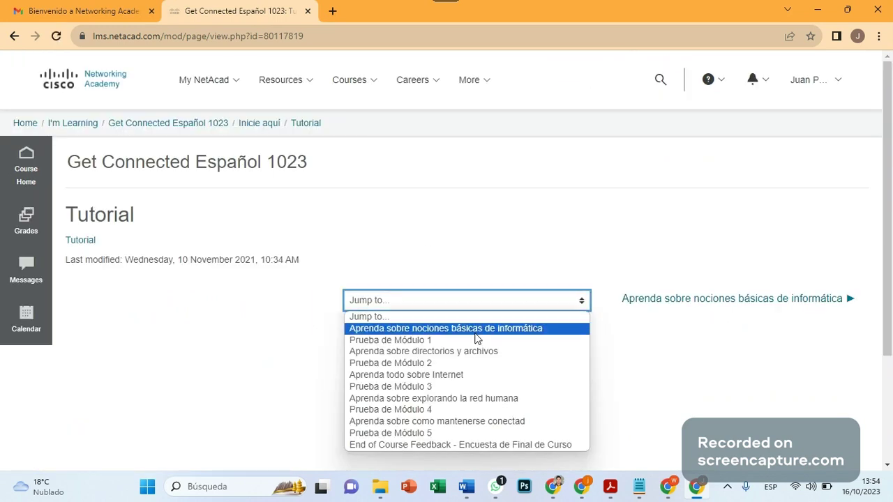
left_click(485, 182)
scroll(460, 237, "down", 2)
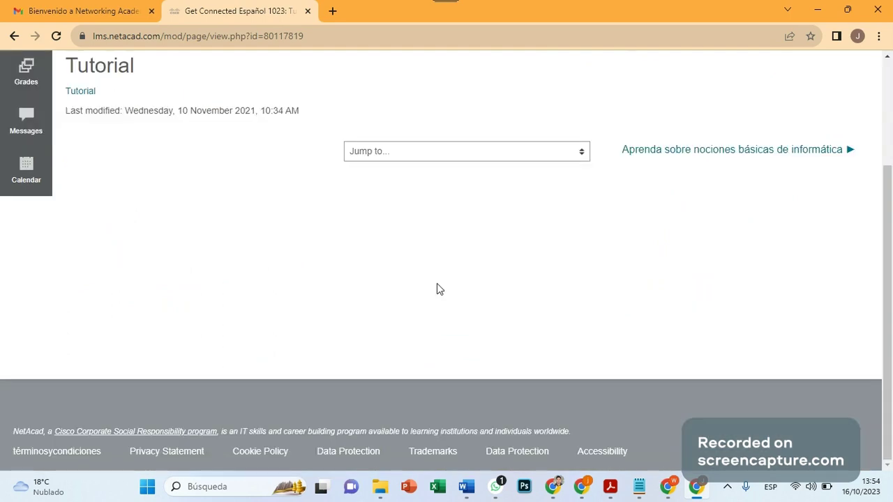
left_click(787, 150)
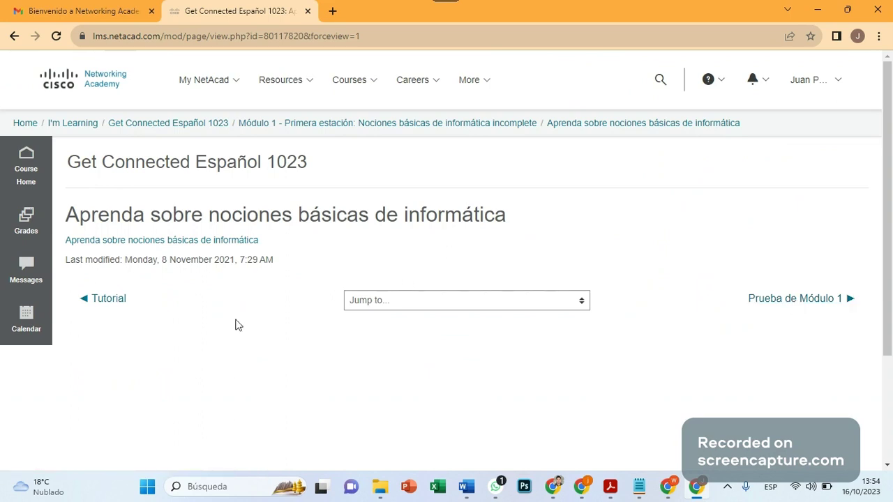
Launch the Módulo 1 lesson content in a new tab.
scroll(198, 262, "down", 3)
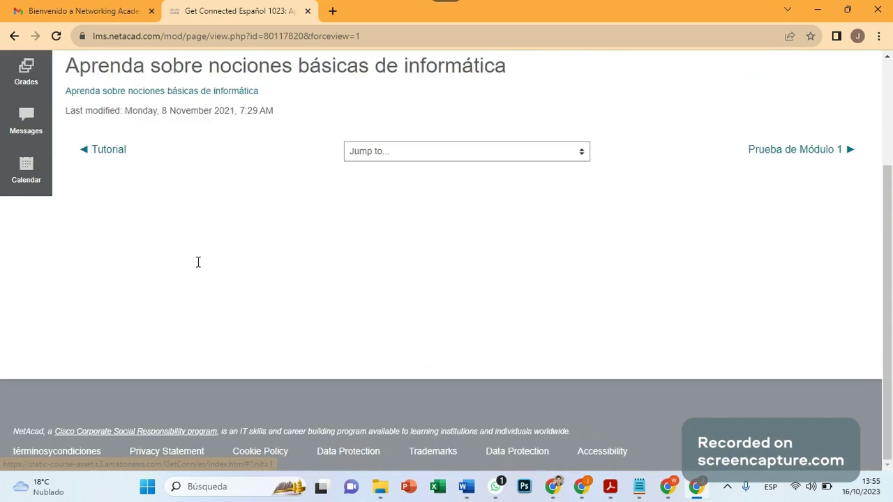
scroll(198, 262, "up", 3)
left_click(207, 241)
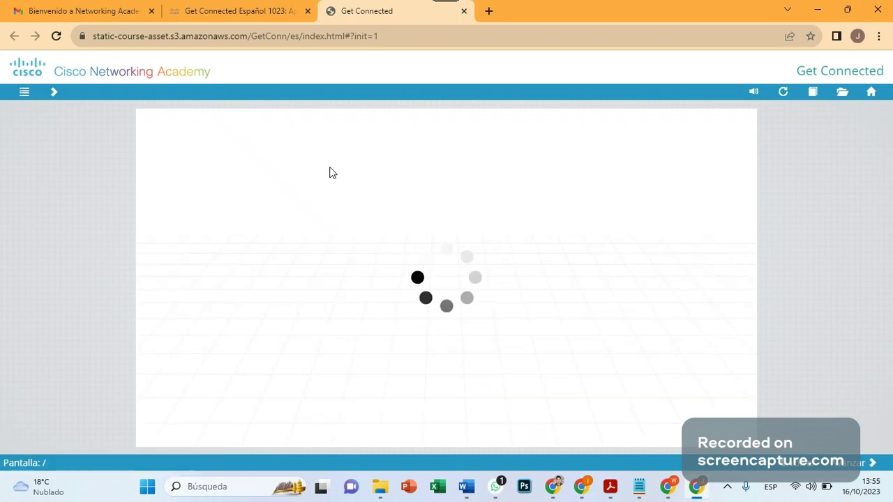
In the Get Connected player, advance past Apertura to screen 14 of 207, Tema 1: Tipos de equipos.
left_click(269, 7)
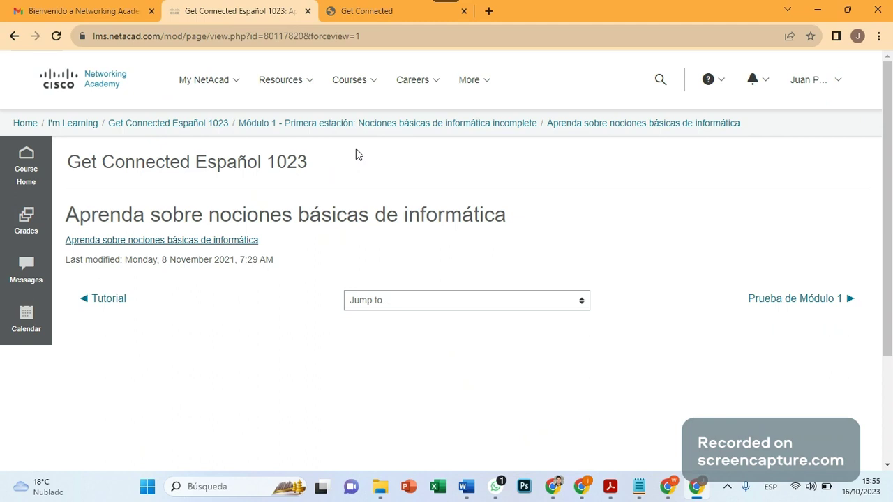
left_click(383, 11)
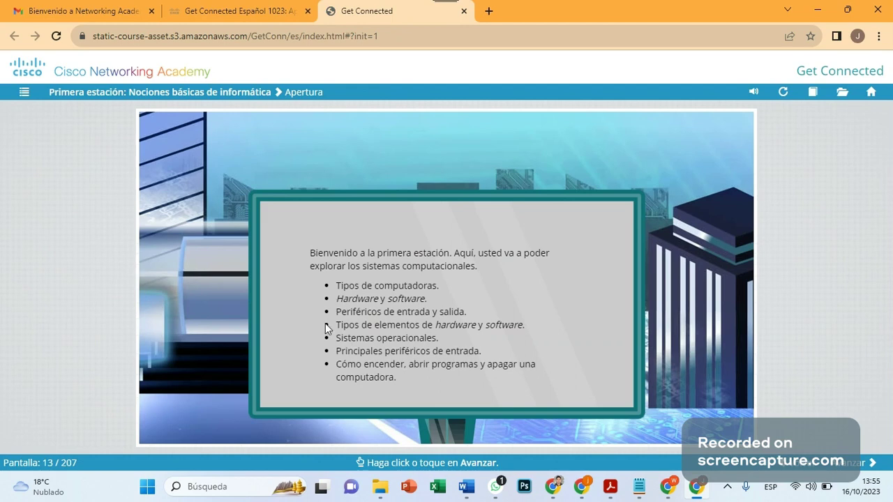
left_click_drag(343, 300, 438, 318)
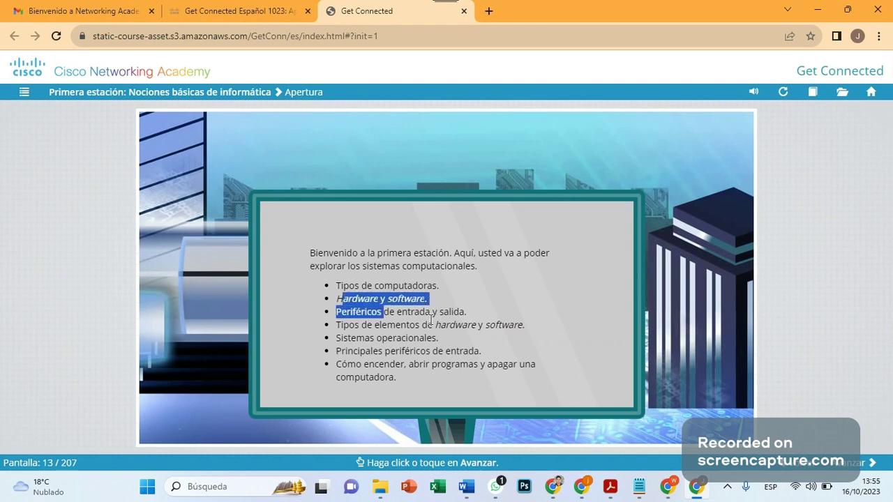
left_click(384, 343)
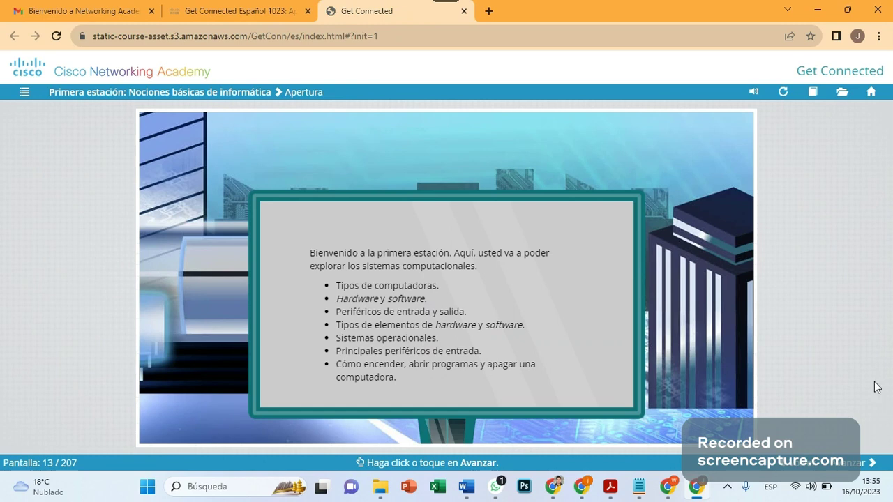
left_click(864, 466)
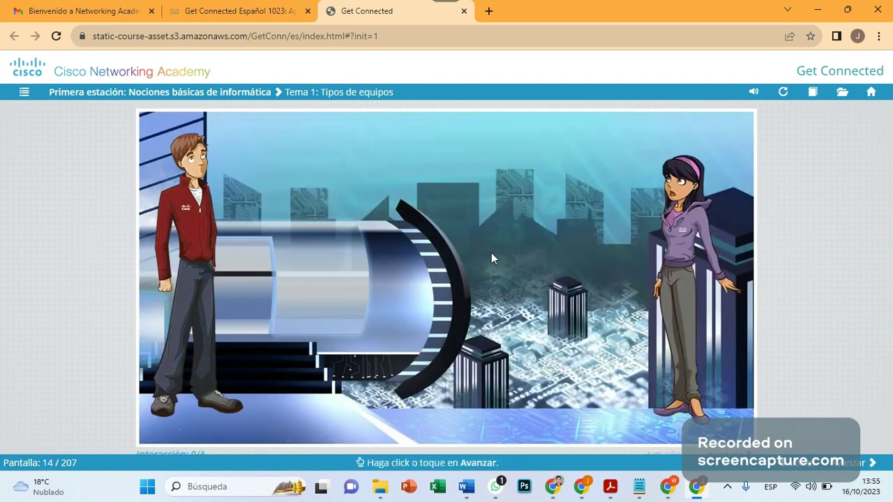
left_click(864, 465)
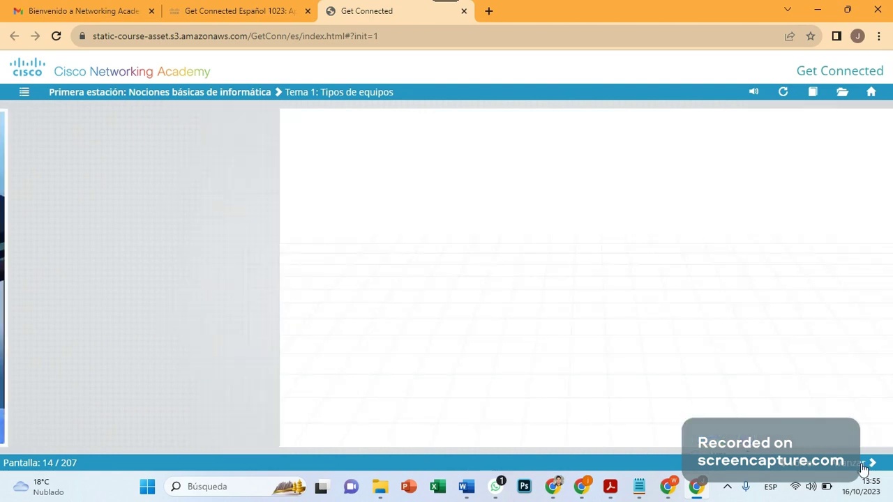